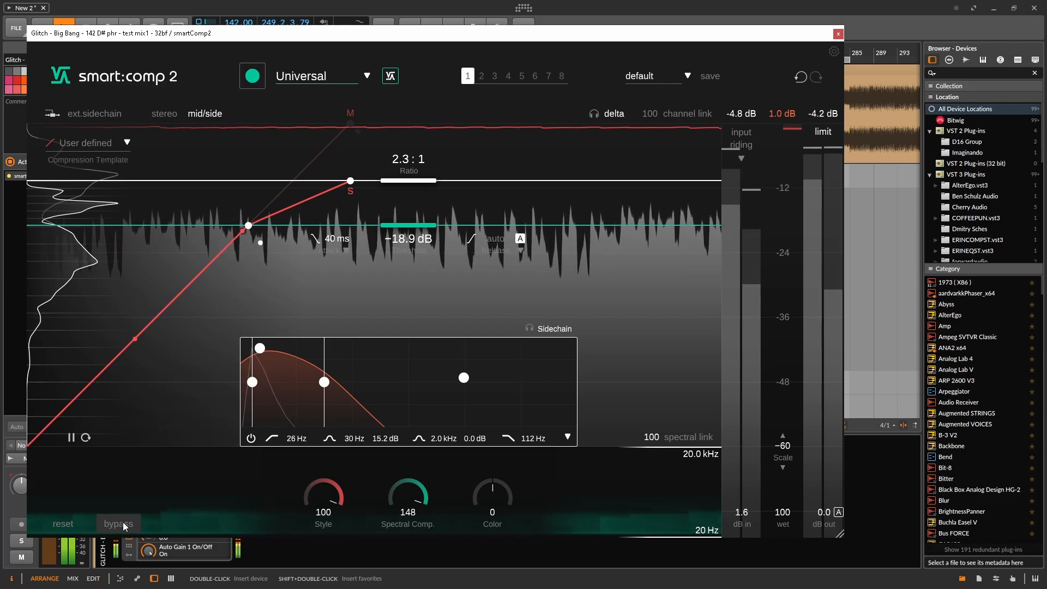
# Toggle the compressor's bypass to compare the processed mix with the unprocessed one
pyautogui.click(123, 522)
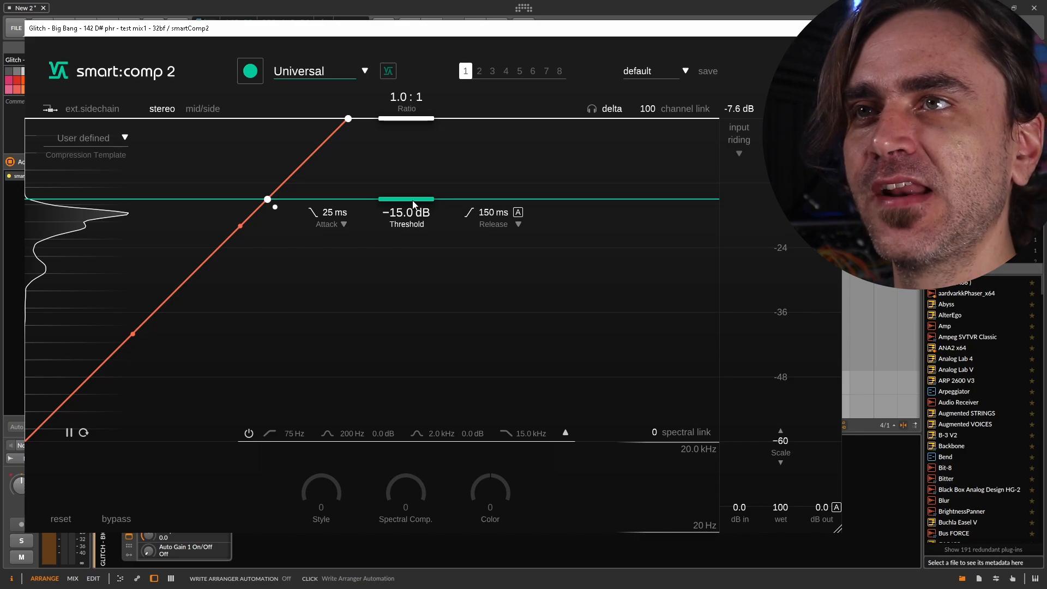
# Play the track, lower the threshold to about -19.3 dB and set the compression ratio to 2.0:1
pyautogui.moveTo(413, 205); pyautogui.dragTo(407, 226)
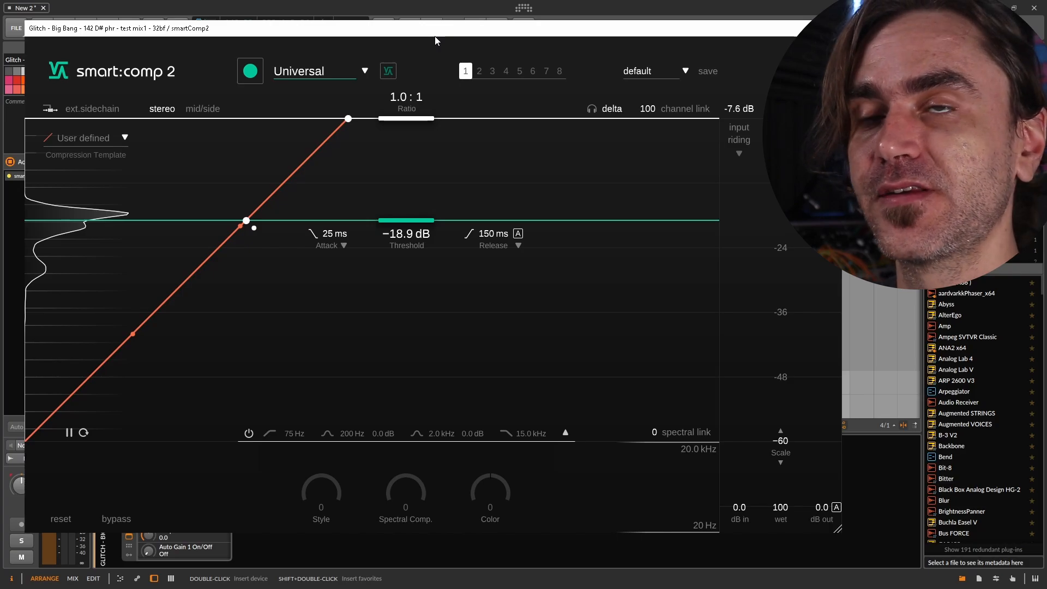
pyautogui.press('space')
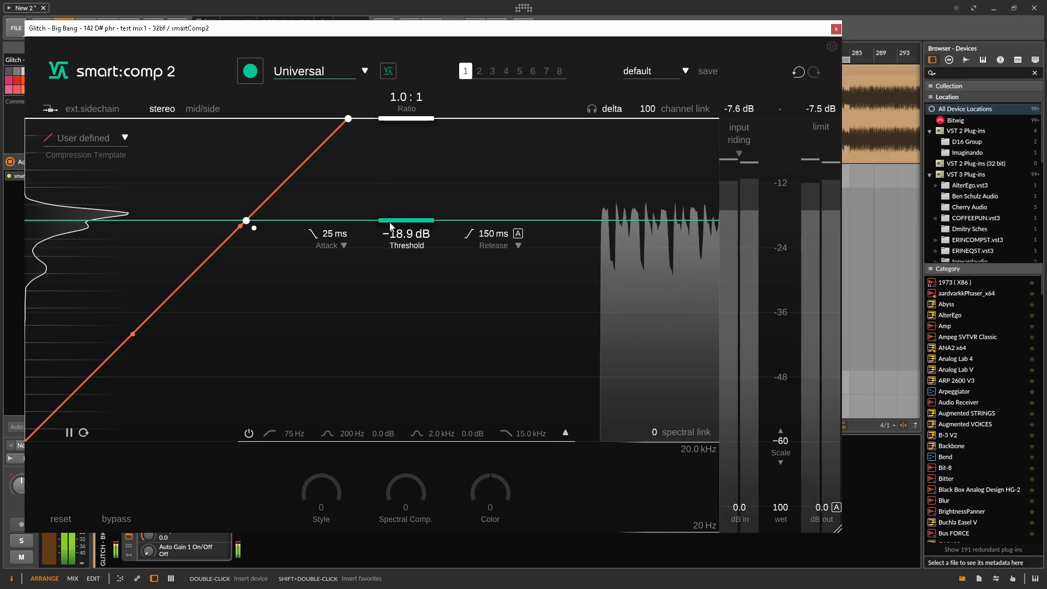
pyautogui.moveTo(411, 220); pyautogui.dragTo(362, 224)
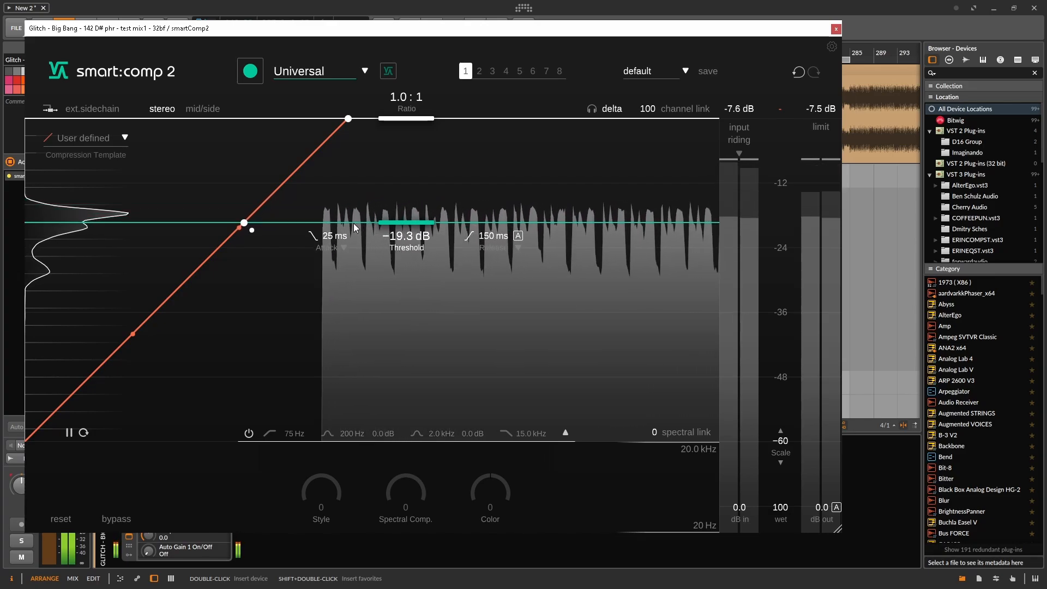
pyautogui.moveTo(388, 118); pyautogui.dragTo(350, 215)
pyautogui.moveTo(414, 212); pyautogui.dragTo(417, 170)
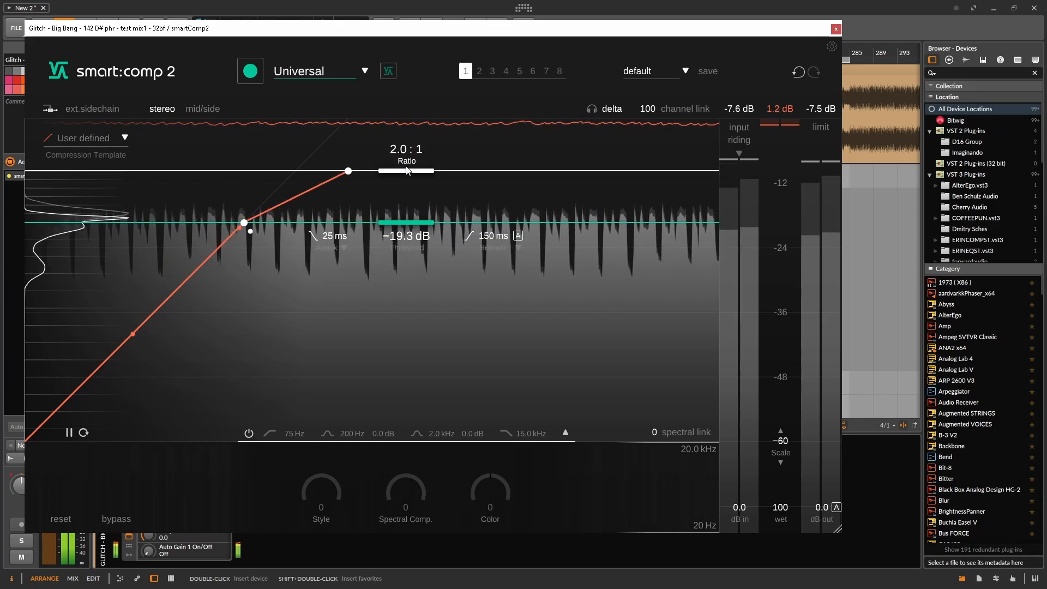
# Adjust the threshold by ear during playback, trying values down to about -21.5 dB and settling at -16.7 dB
pyautogui.moveTo(414, 223); pyautogui.dragTo(397, 237)
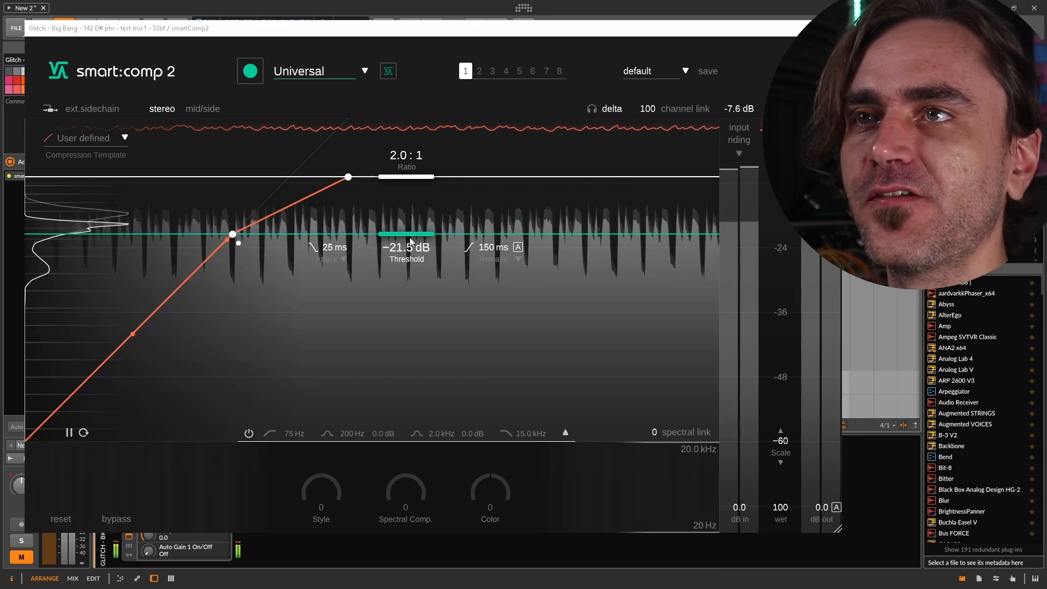
pyautogui.moveTo(410, 235); pyautogui.dragTo(449, 218)
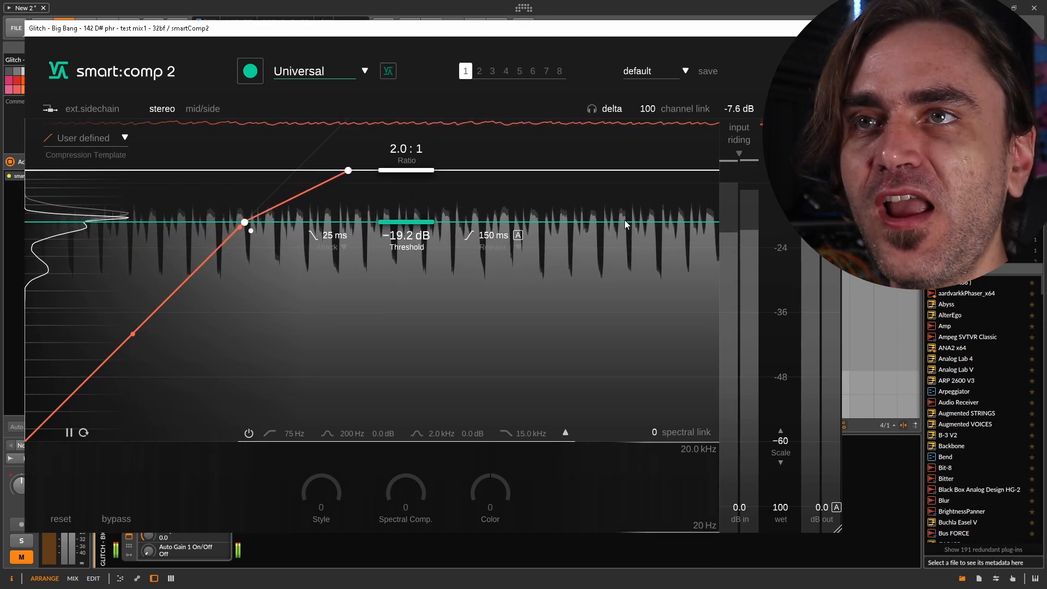
pyautogui.moveTo(409, 226)
pyautogui.mouseDown()
pyautogui.moveTo(427, 217)
pyautogui.moveTo(411, 231)
pyautogui.mouseUp()
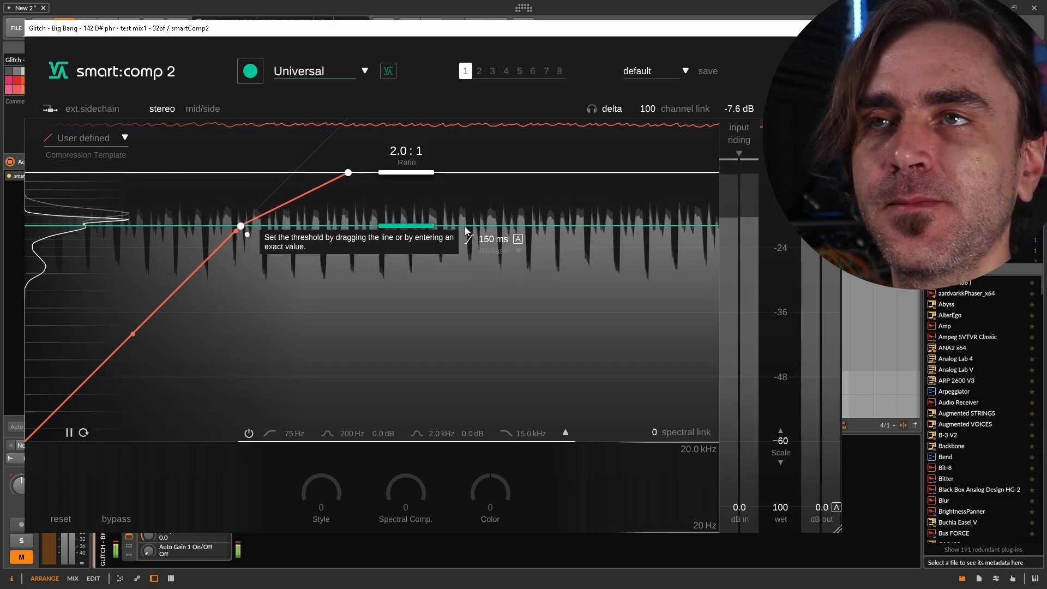
pyautogui.moveTo(419, 225)
pyautogui.mouseDown()
pyautogui.moveTo(439, 192)
pyautogui.moveTo(410, 217)
pyautogui.mouseUp()
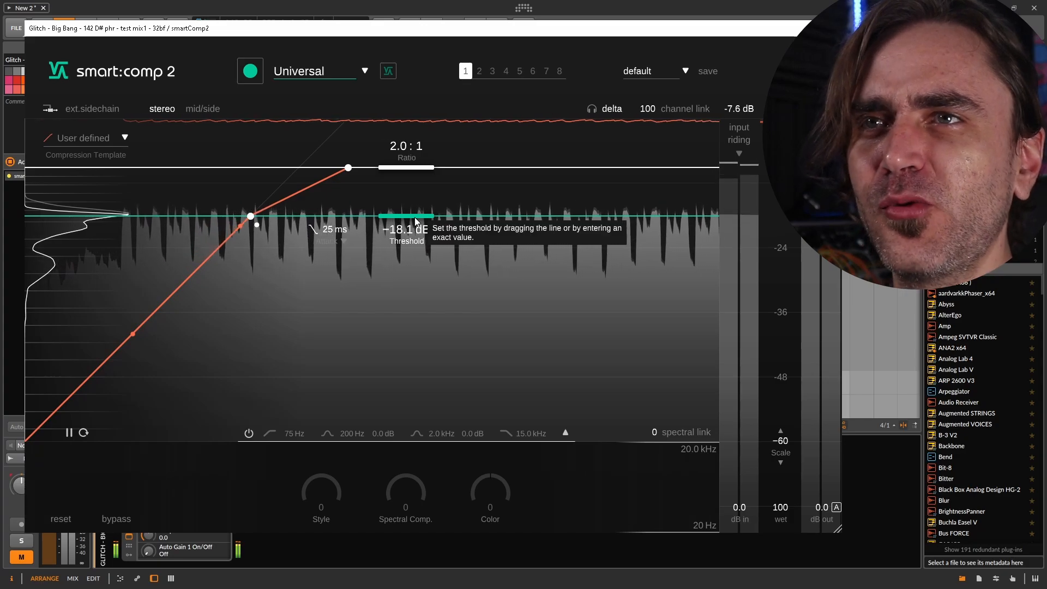
pyautogui.moveTo(417, 221)
pyautogui.mouseDown()
pyautogui.moveTo(452, 200)
pyautogui.moveTo(436, 180)
pyautogui.moveTo(413, 221)
pyautogui.mouseUp()
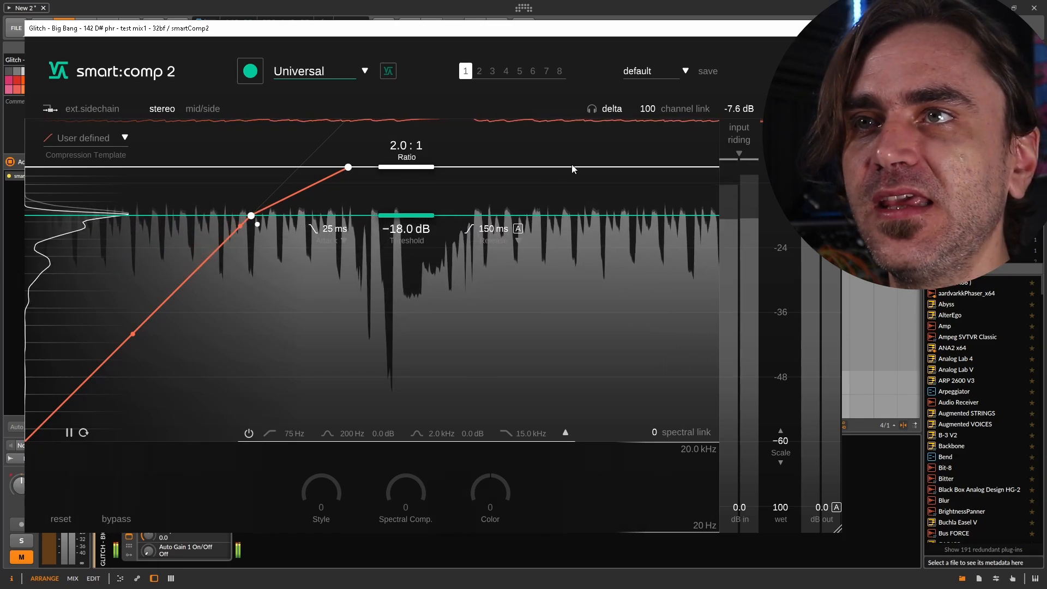
pyautogui.moveTo(411, 222); pyautogui.dragTo(436, 215)
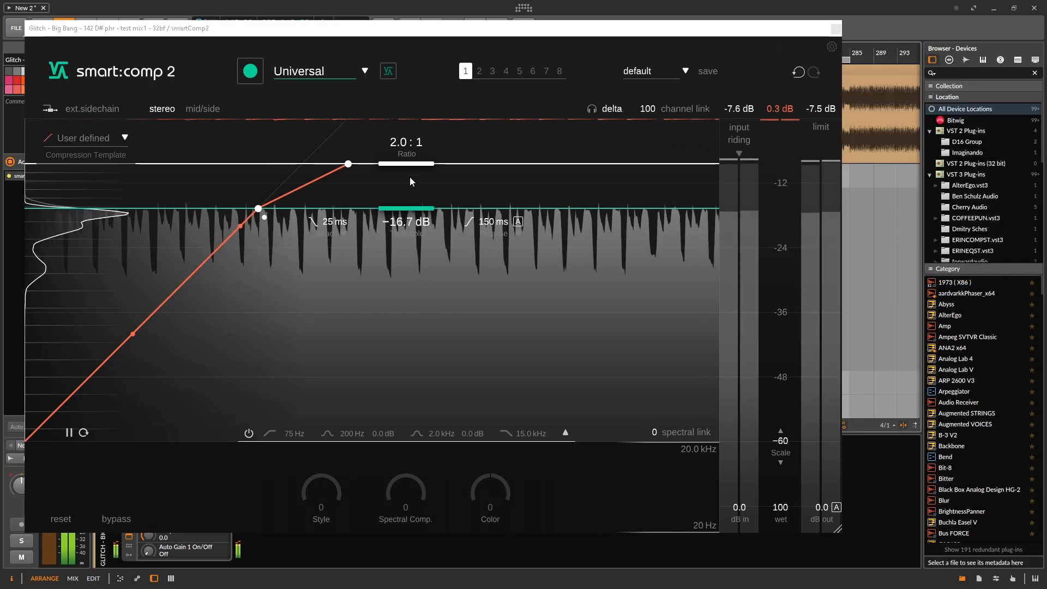
# Set the ratio to 10.0:1, boost the output gain to 12.1 dB for delta listening, and reset the gain to 0.0 dB
pyautogui.moveTo(407, 164); pyautogui.dragTo(384, 237)
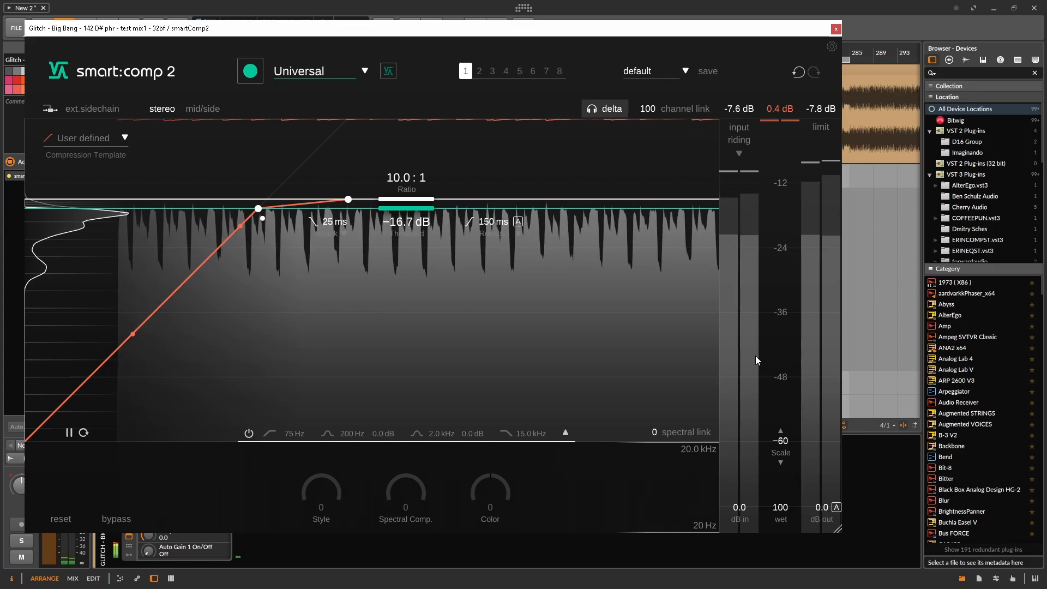
pyautogui.moveTo(819, 509); pyautogui.dragTo(825, 473)
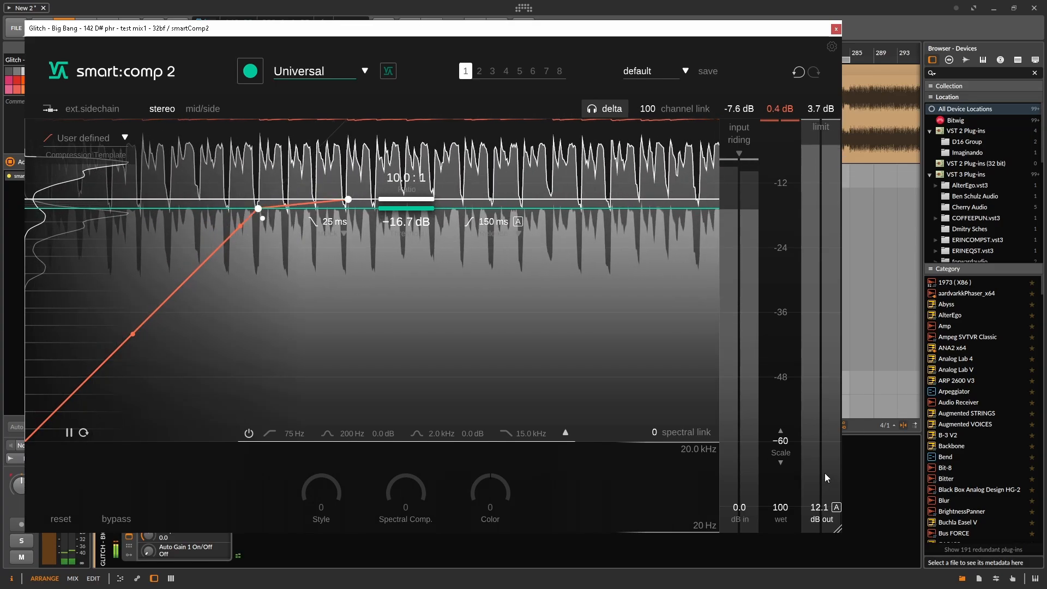
pyautogui.doubleClick(817, 510)
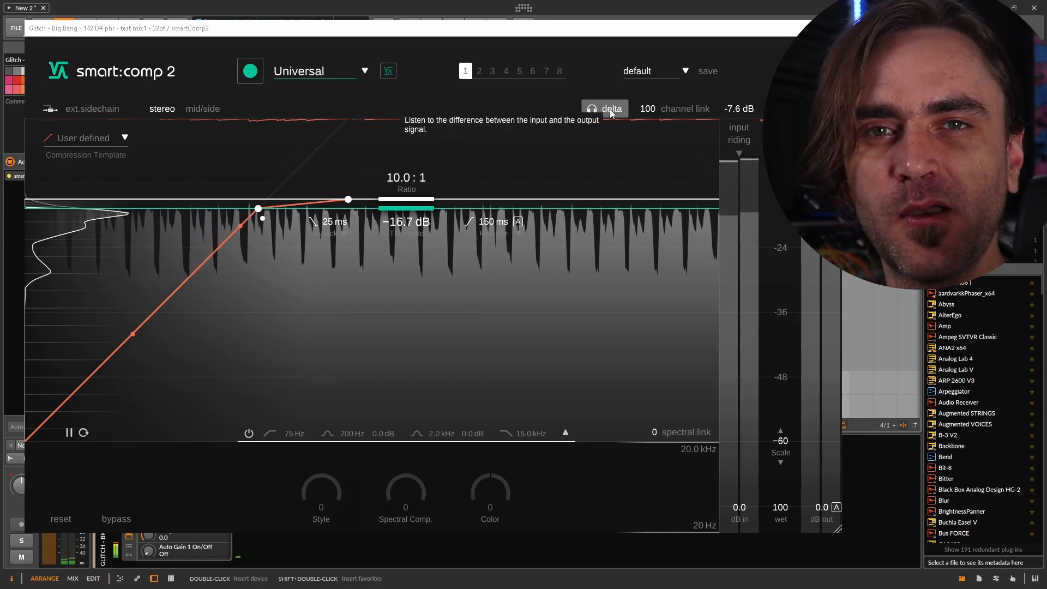
# Raise the threshold to about -16.0 dB while monitoring the delta signal, and turn delta listening off
pyautogui.click(610, 109)
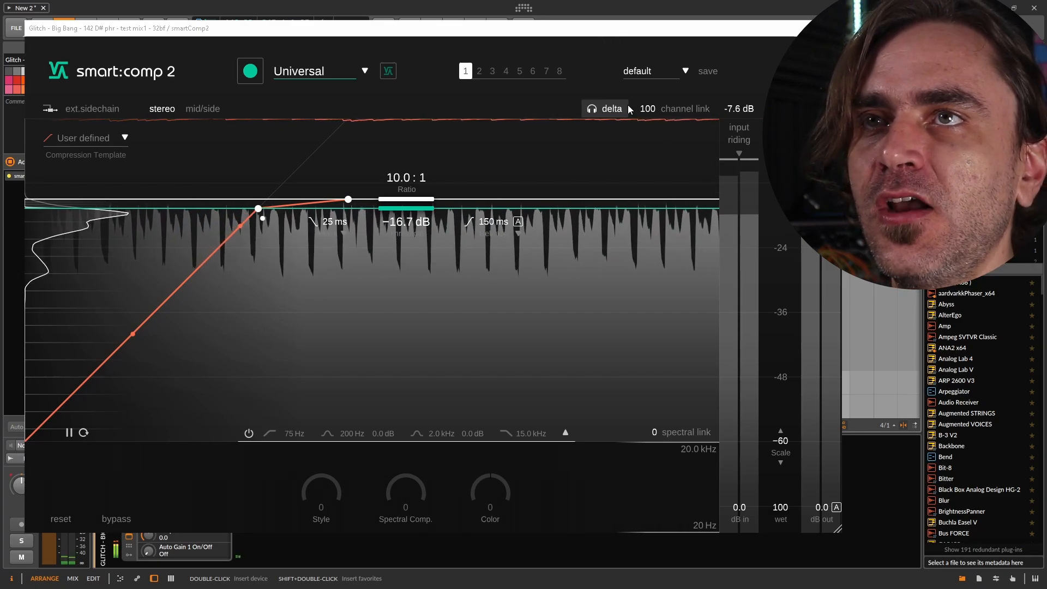
pyautogui.moveTo(405, 212); pyautogui.dragTo(408, 207)
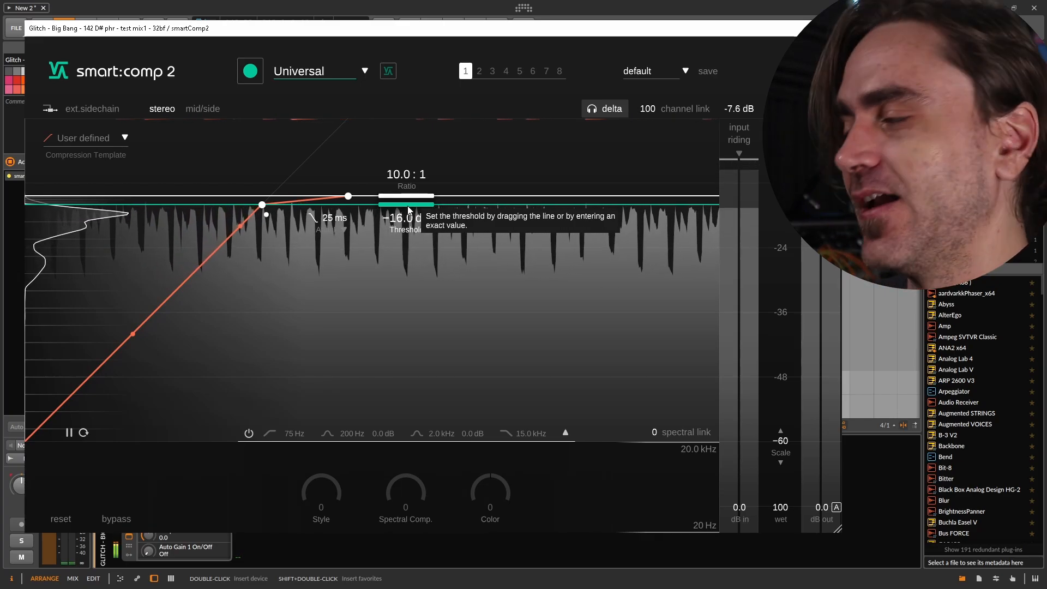
pyautogui.click(604, 111)
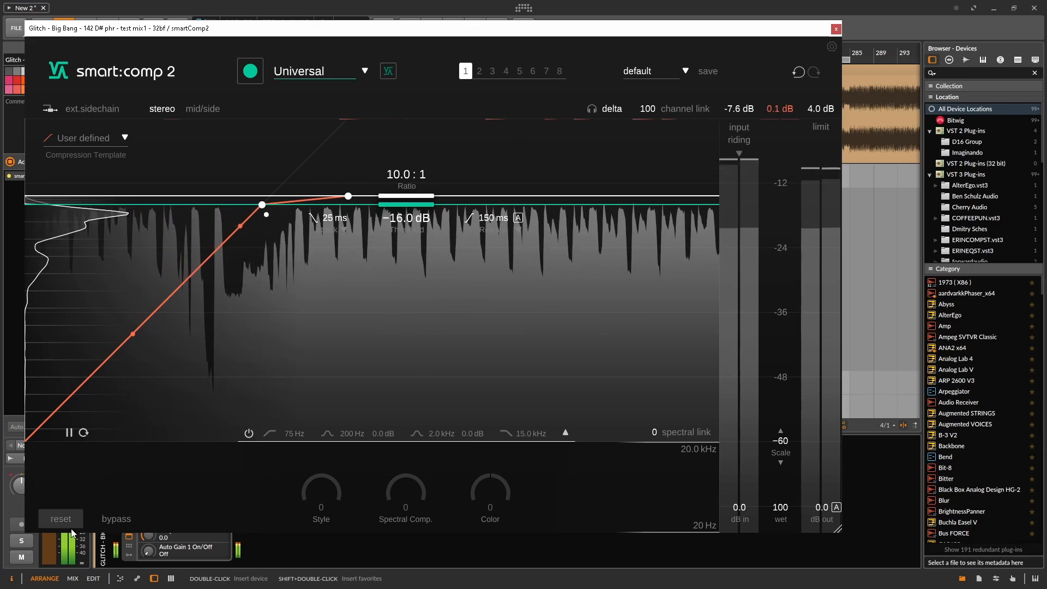
# Bypass the compressor briefly to compare against the original mix, re-enable it and stop playback
pyautogui.click(118, 521)
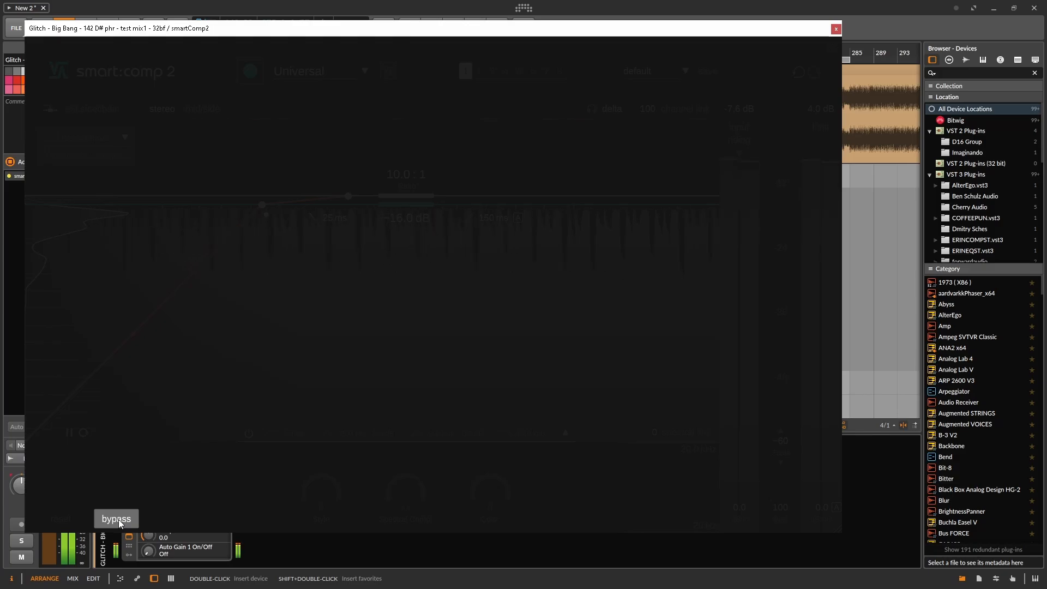
pyautogui.click(119, 519)
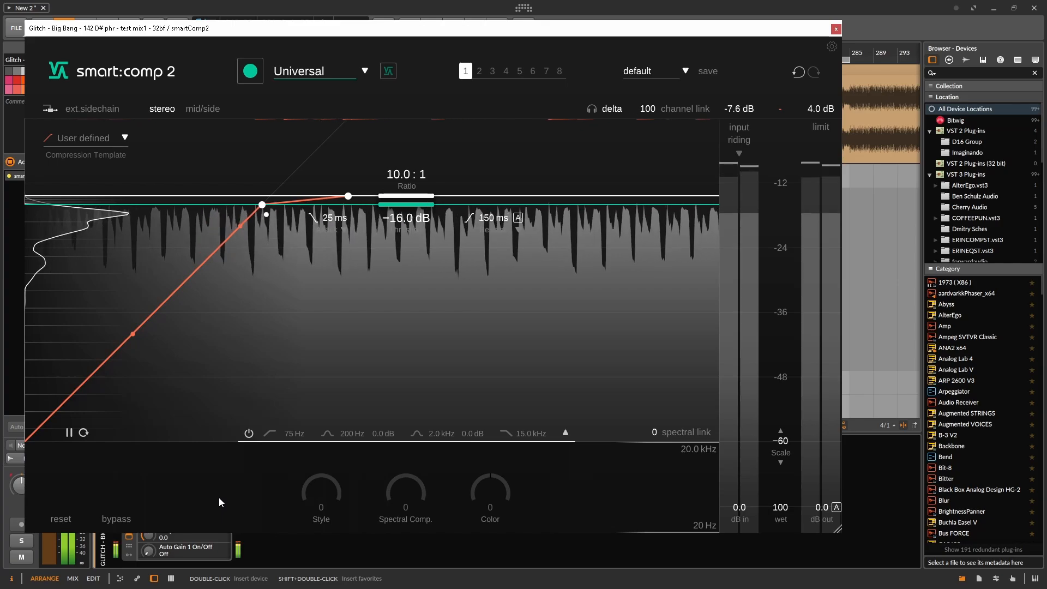
pyautogui.press('space')
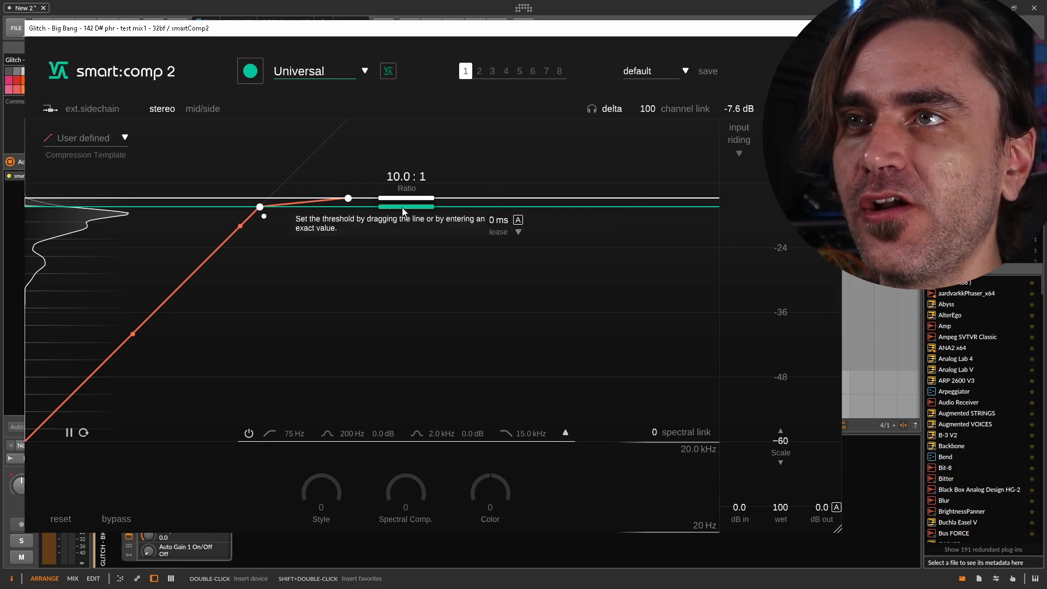
# Create plug-in state 2 with the threshold at -23.4 dB and switch between it and state 1 to compare
pyautogui.click(482, 71)
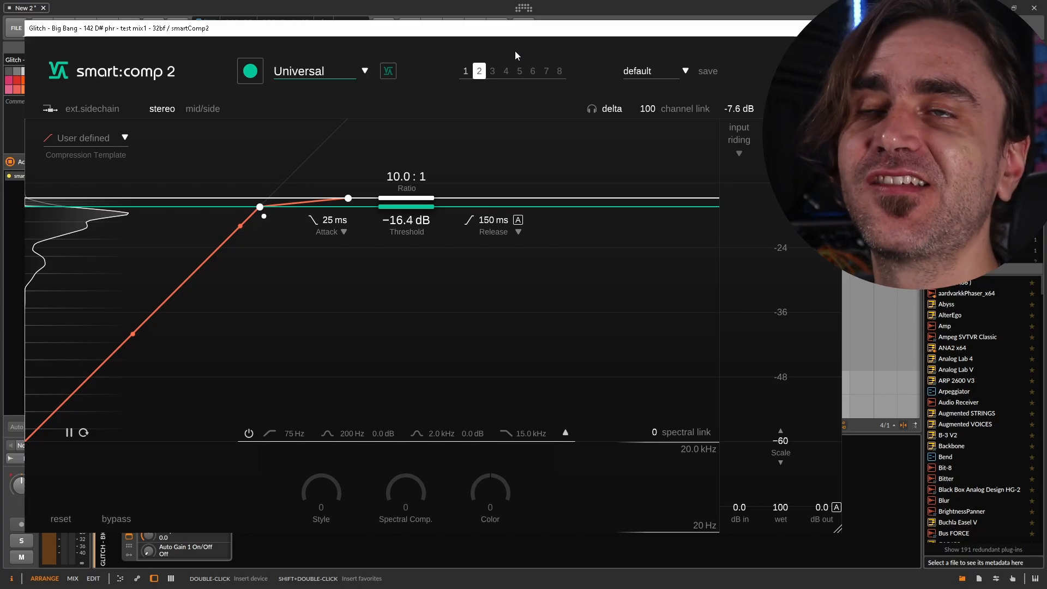
pyautogui.click(466, 72)
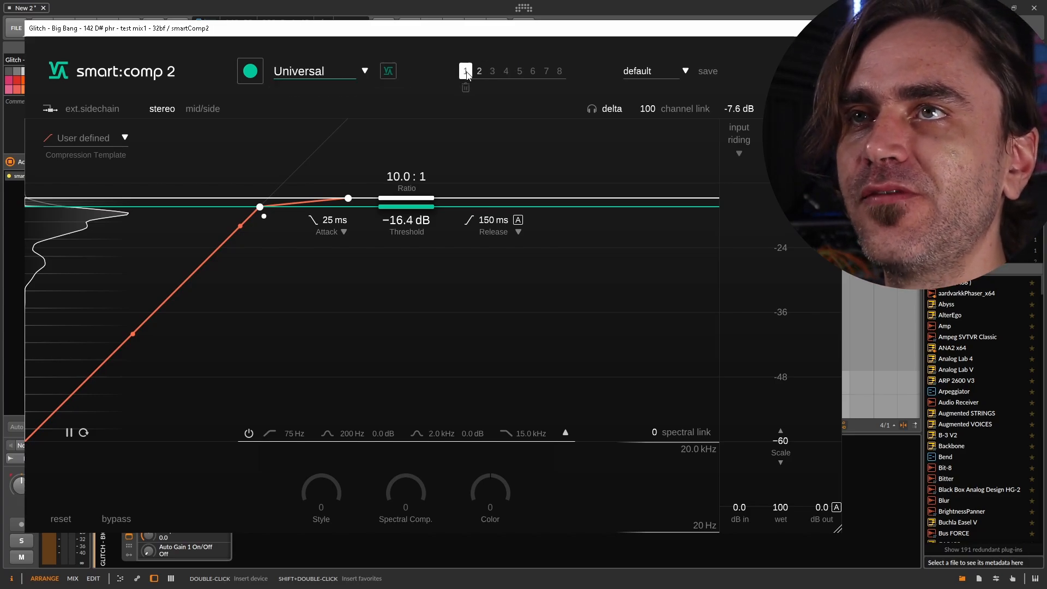
pyautogui.click(479, 73)
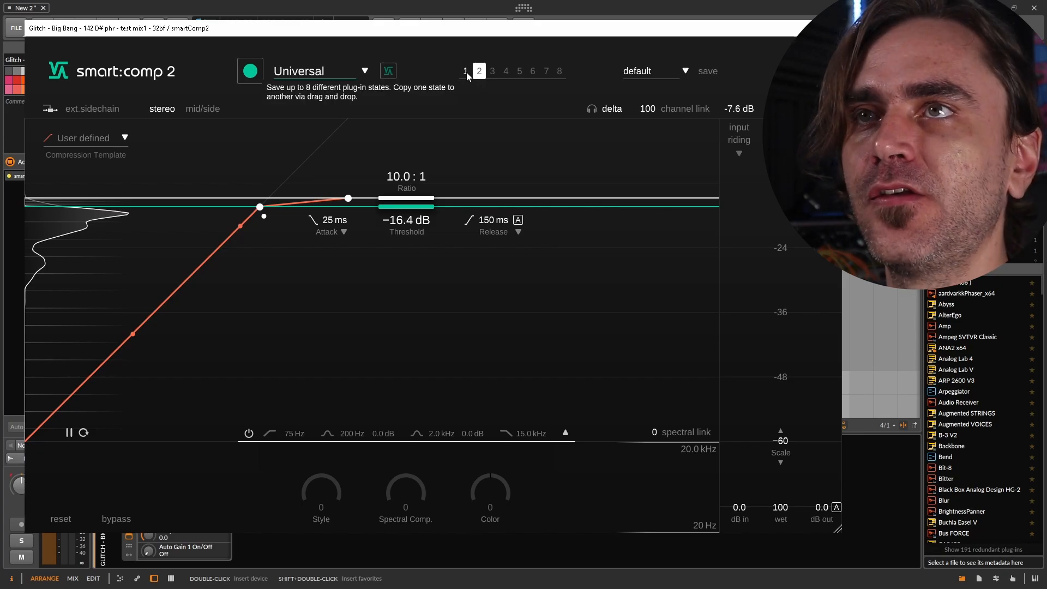
pyautogui.moveTo(406, 207); pyautogui.dragTo(395, 249)
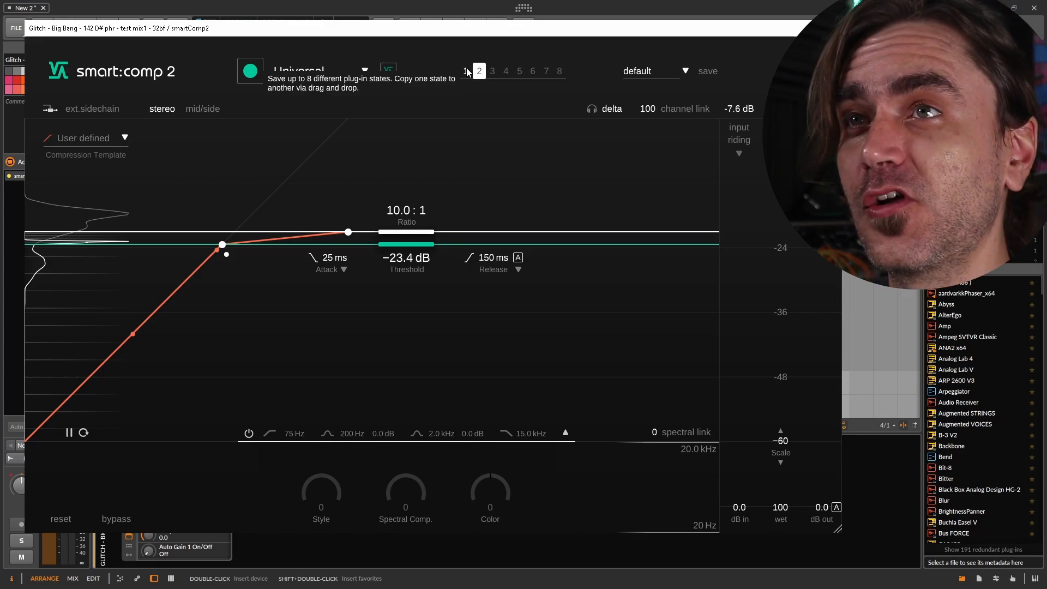
pyautogui.click(467, 71)
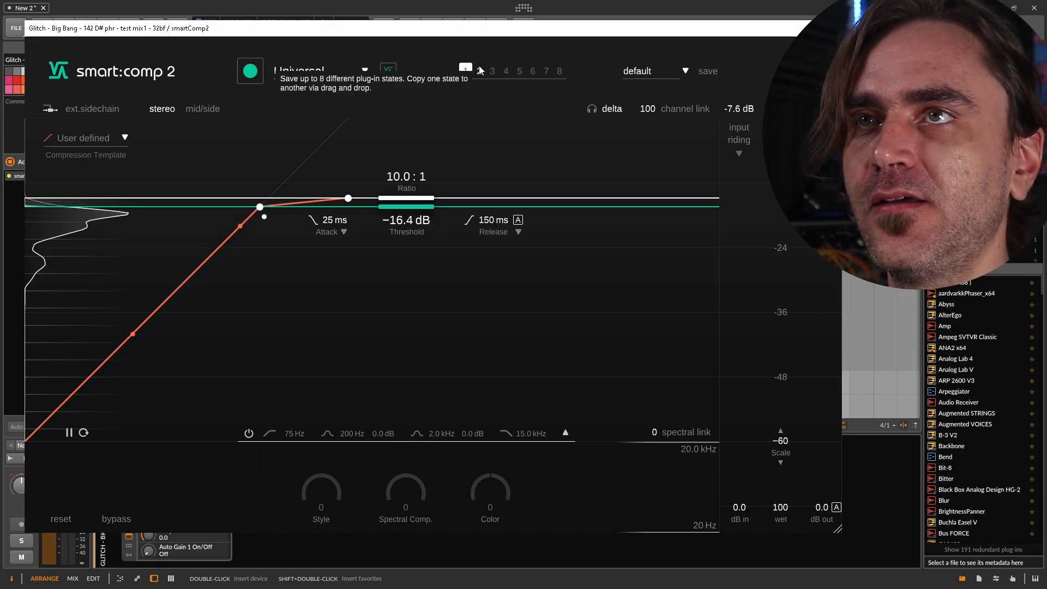
pyautogui.click(479, 70)
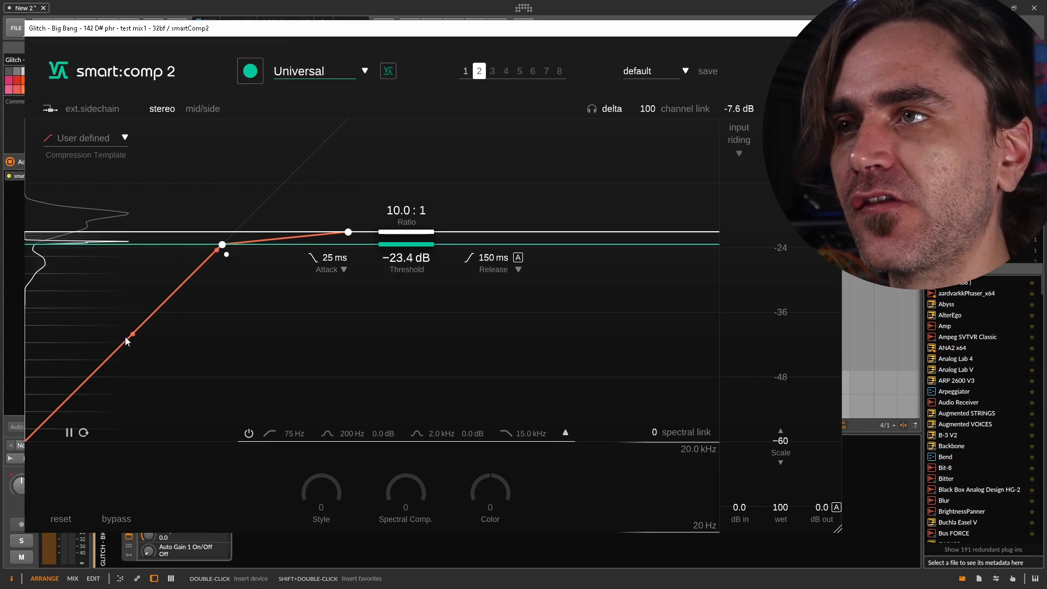
# Bend the compression curve below the threshold into a steep S-shape by moving its two lower points
pyautogui.moveTo(125, 342); pyautogui.dragTo(139, 367)
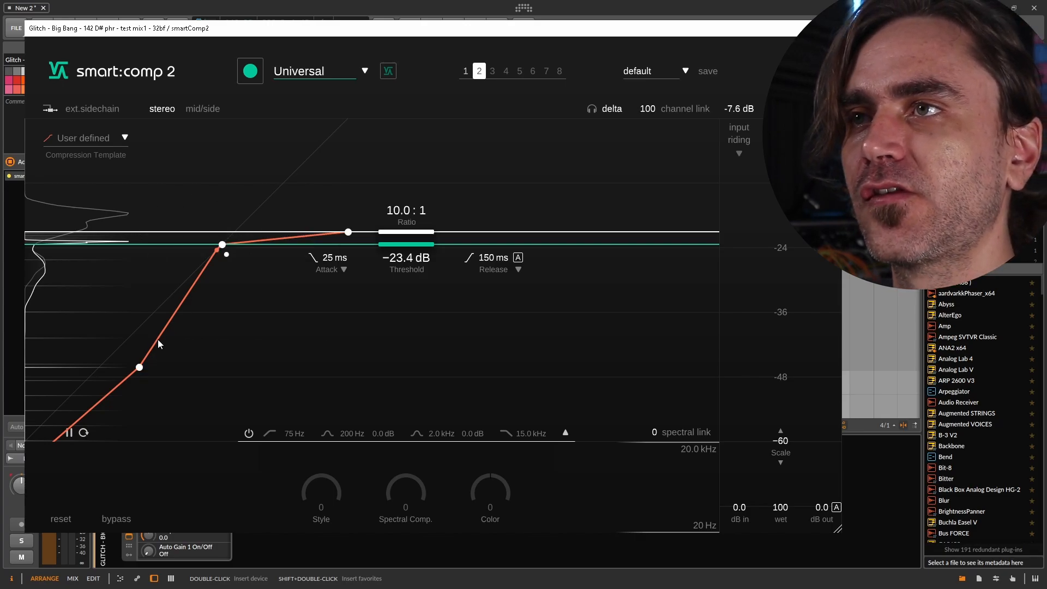
pyautogui.press('space')
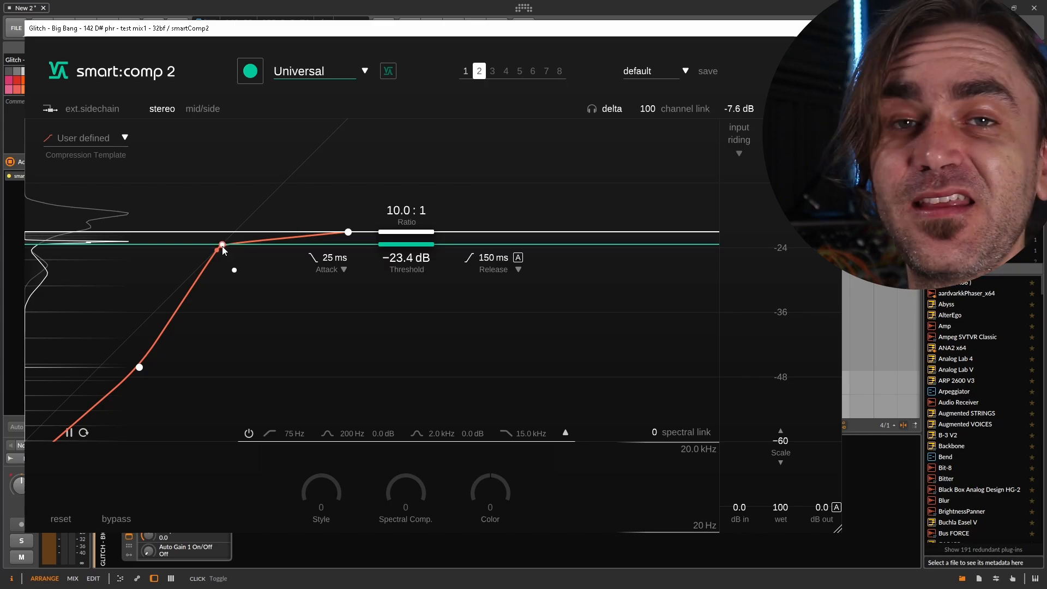
pyautogui.moveTo(217, 251); pyautogui.dragTo(203, 287)
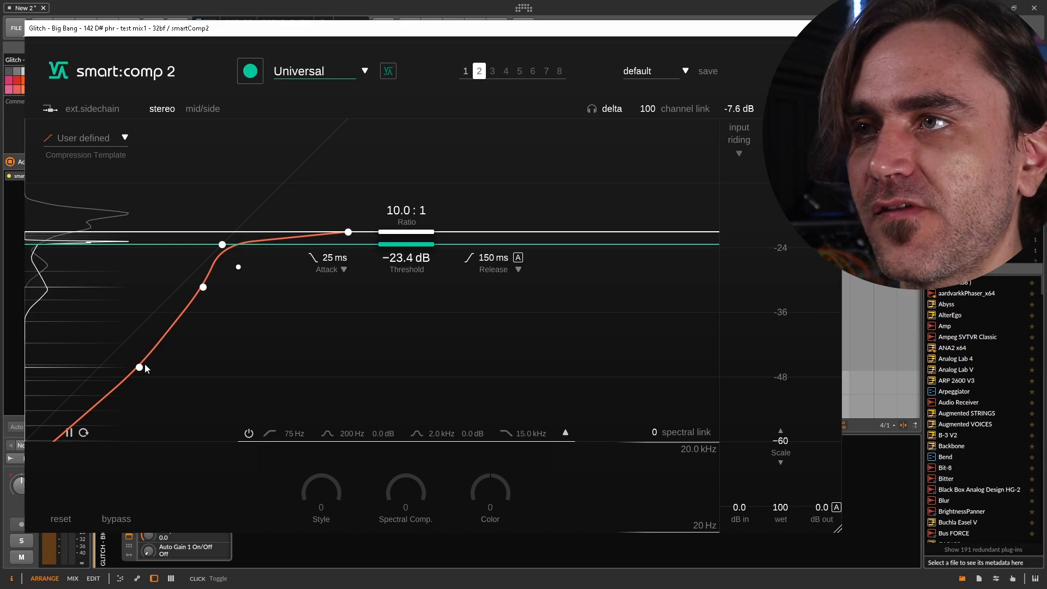
pyautogui.moveTo(145, 369); pyautogui.dragTo(125, 329)
pyautogui.moveTo(203, 287); pyautogui.dragTo(205, 315)
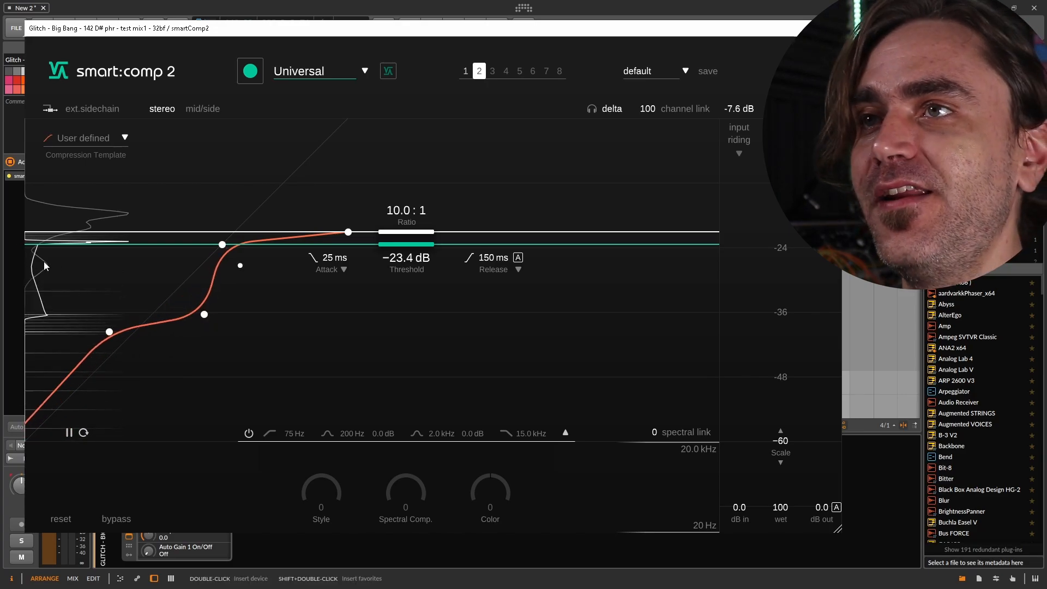
pyautogui.moveTo(205, 315); pyautogui.dragTo(216, 344)
pyautogui.moveTo(109, 332); pyautogui.dragTo(99, 369)
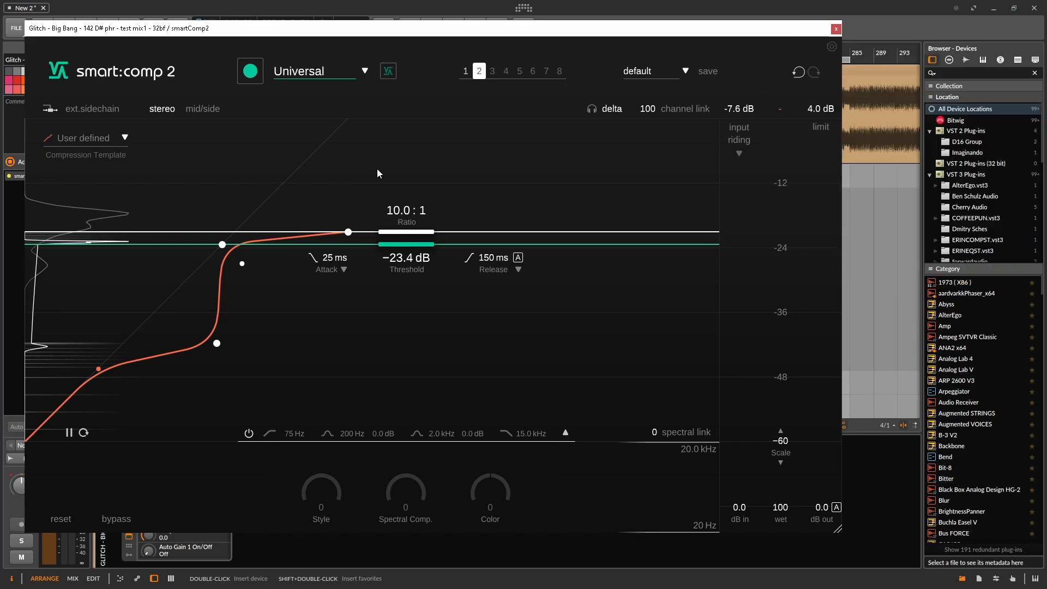
# Play the track and reshape the curve's two lower points by ear into a smooth, nearly straight slope rising to the threshold
pyautogui.press('space')
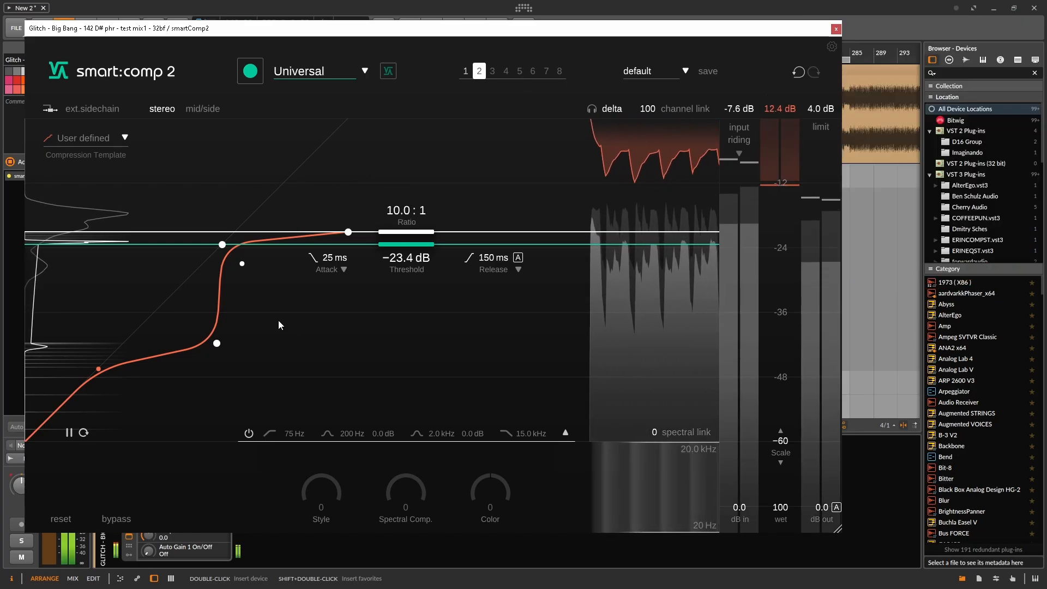
pyautogui.click(614, 109)
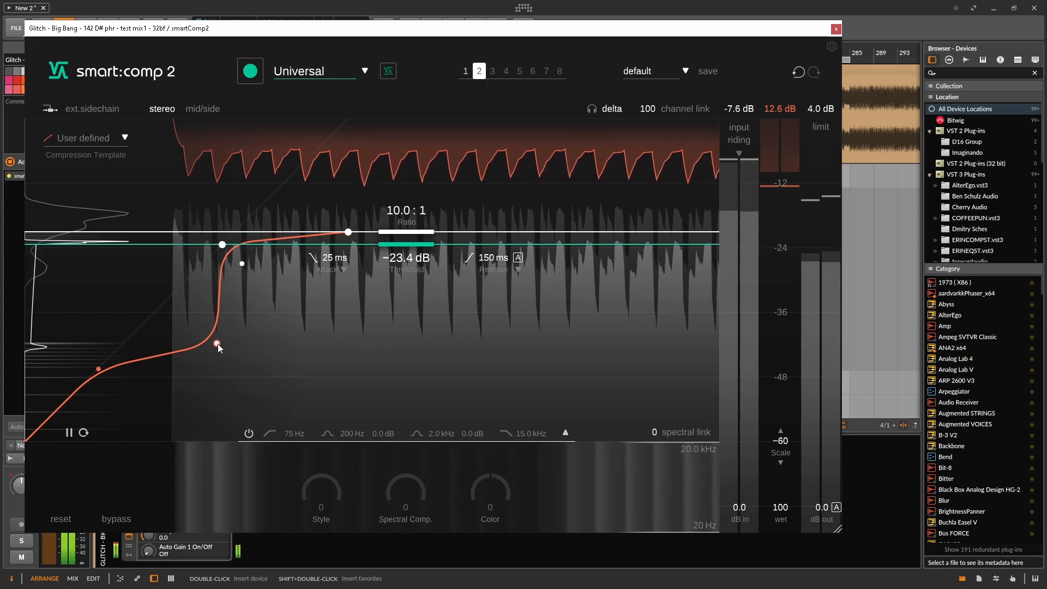
pyautogui.moveTo(218, 344); pyautogui.dragTo(141, 291)
pyautogui.moveTo(90, 377); pyautogui.dragTo(156, 375)
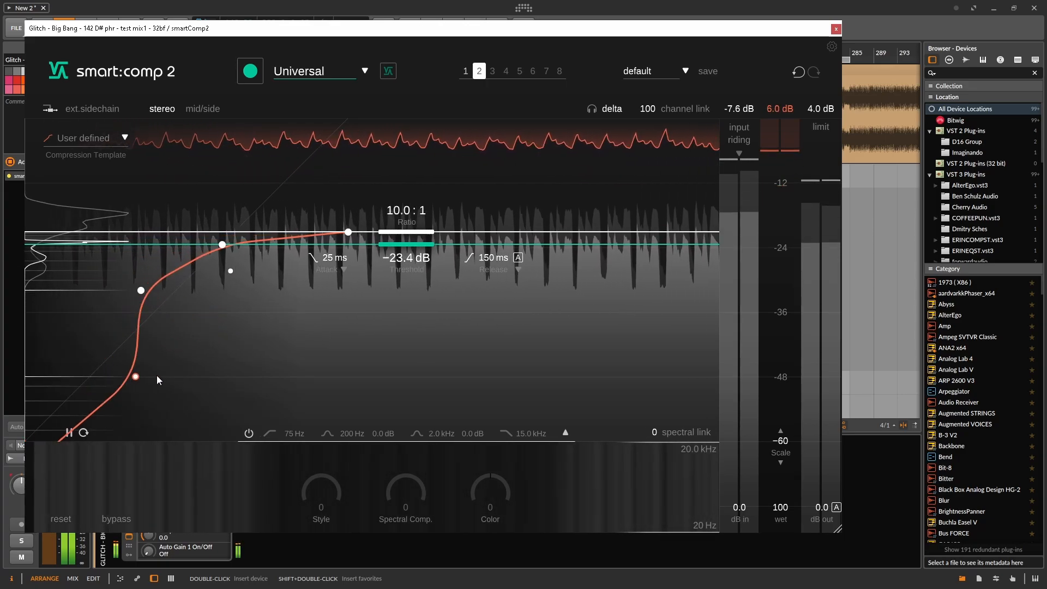
pyautogui.moveTo(153, 260); pyautogui.dragTo(122, 268)
pyautogui.moveTo(115, 377); pyautogui.dragTo(115, 425)
pyautogui.moveTo(122, 270); pyautogui.dragTo(159, 295)
pyautogui.moveTo(115, 426); pyautogui.dragTo(83, 360)
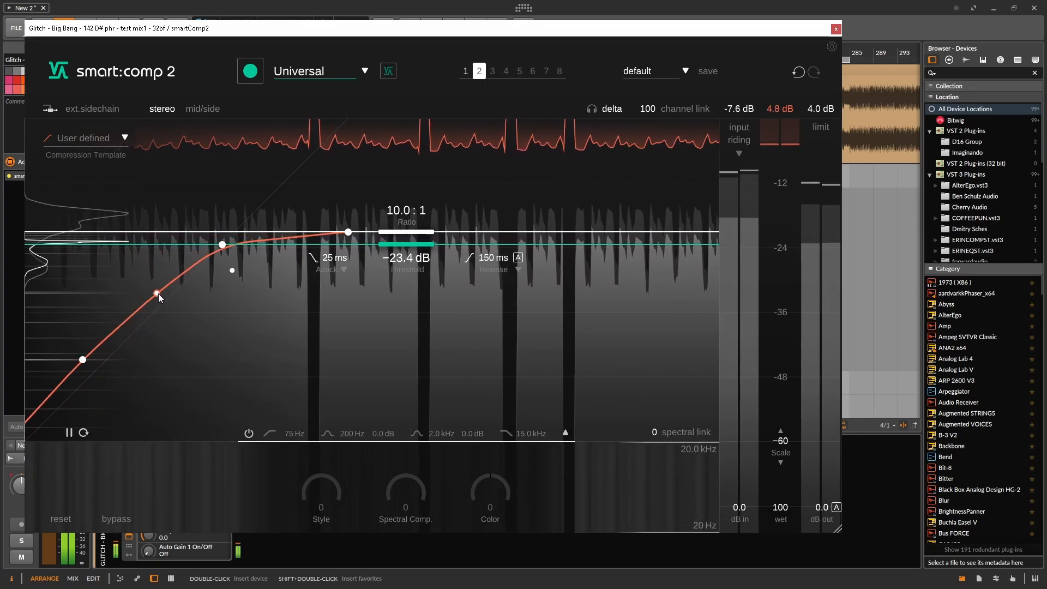
# Reshape the curve's middle point below the threshold, delete plug-in state 2 and return to state 1
pyautogui.moveTo(159, 294); pyautogui.dragTo(51, 316)
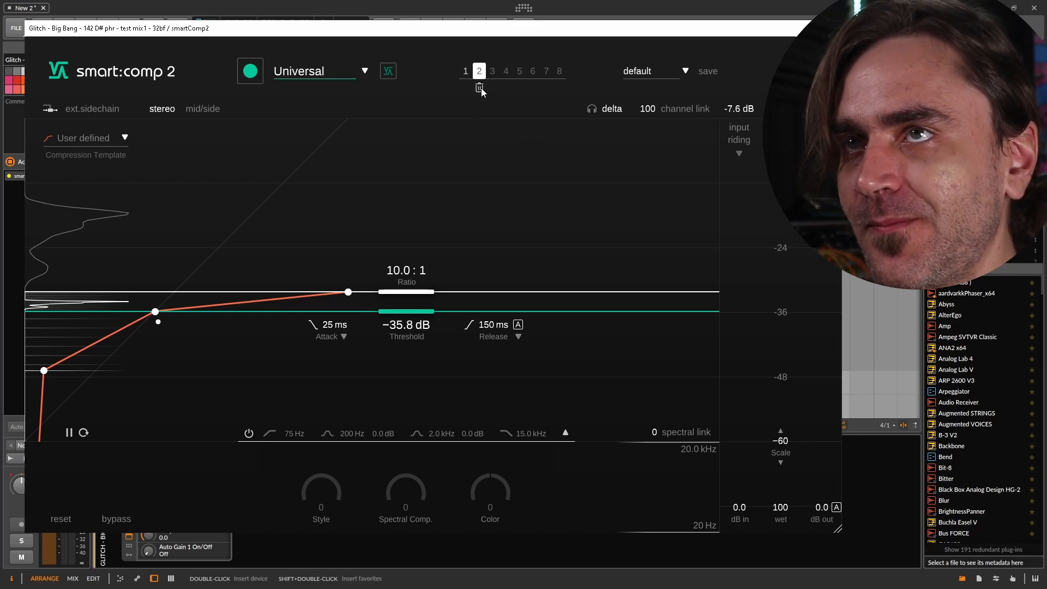
pyautogui.click(480, 89)
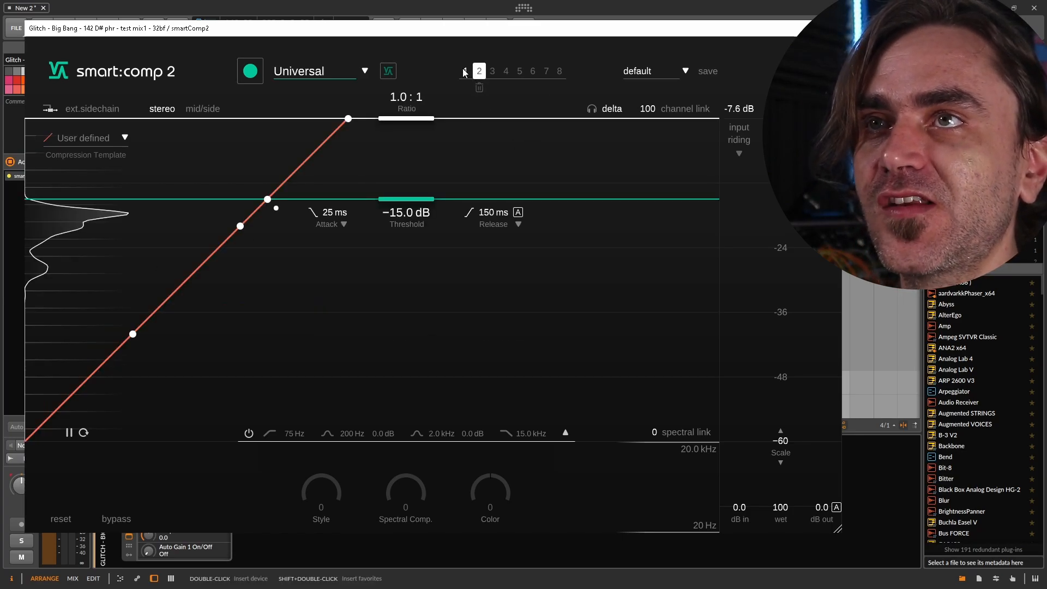
pyautogui.click(465, 71)
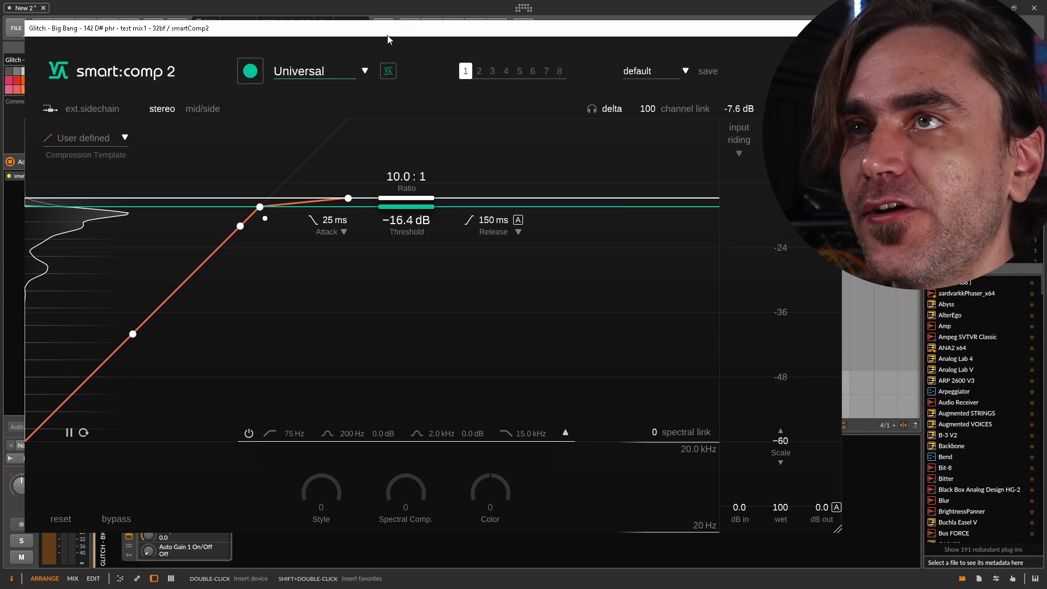
pyautogui.press('space')
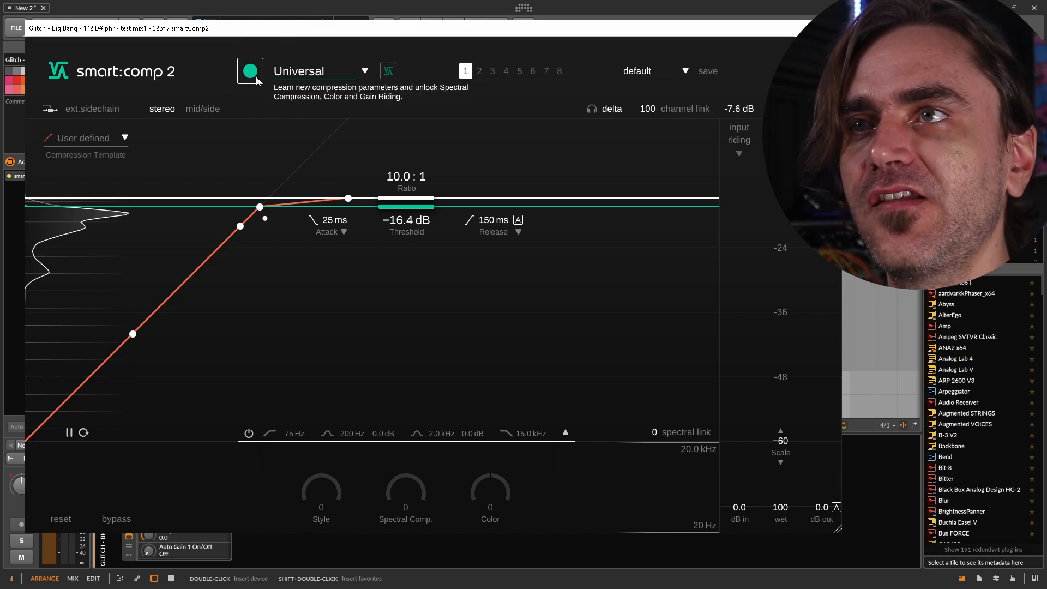
# Browse the profiles, keep Universal and learn new compression parameters from the playing track
pyautogui.click(299, 71)
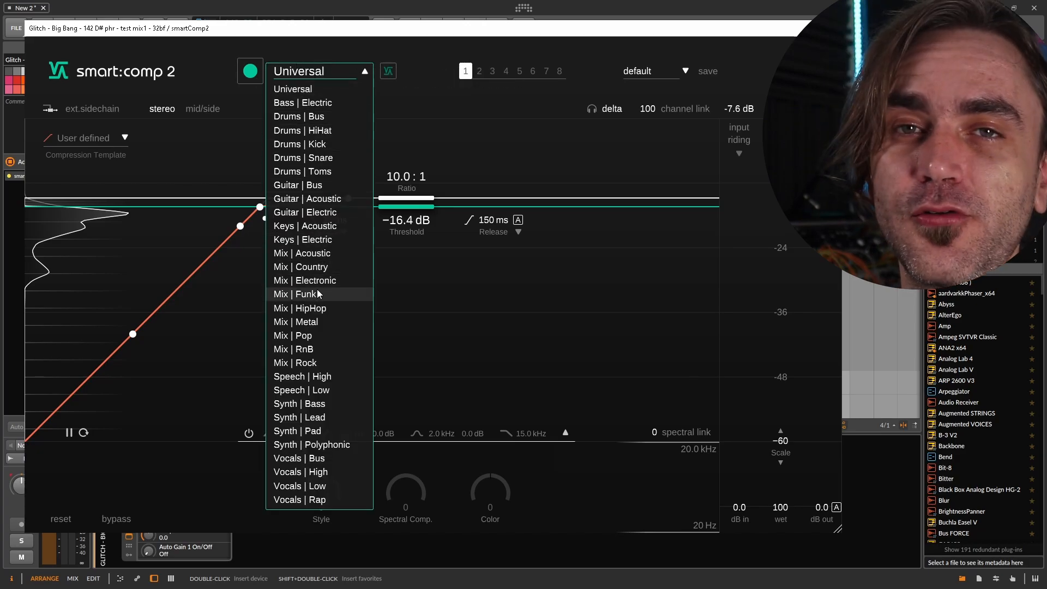
pyautogui.click(293, 90)
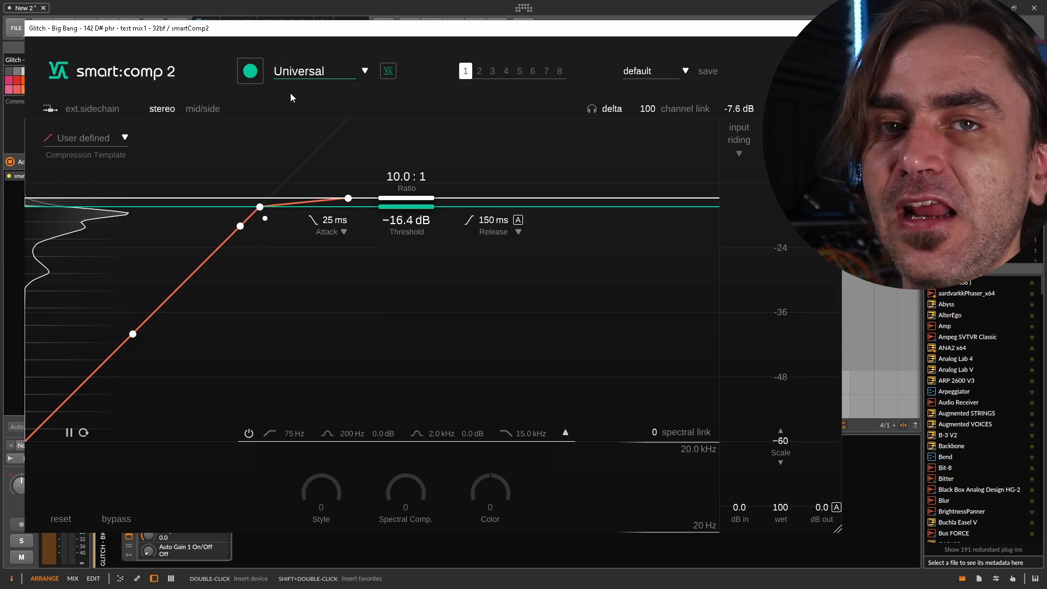
pyautogui.click(320, 74)
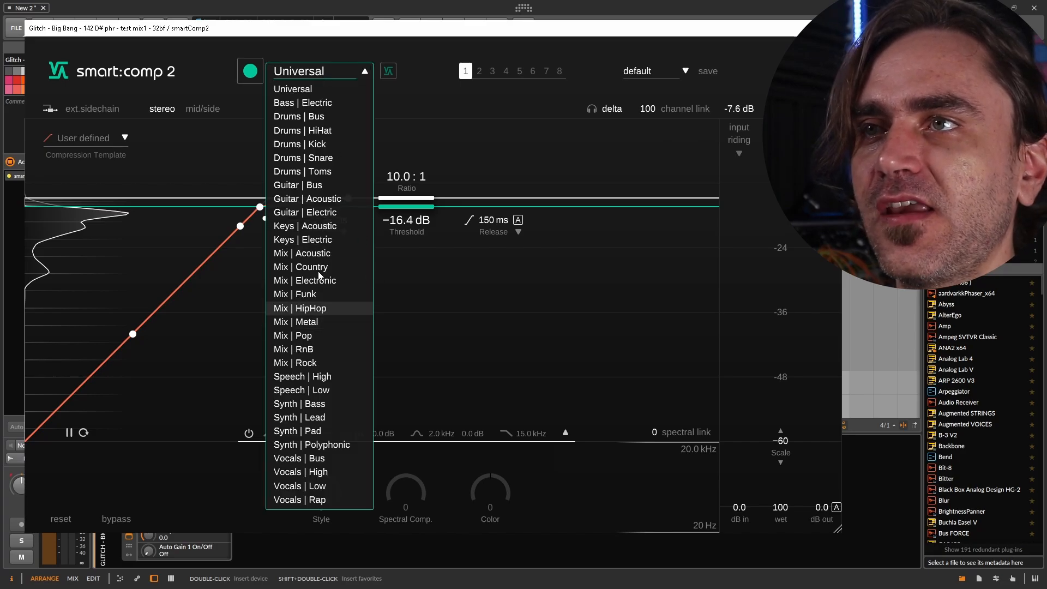
pyautogui.click(246, 101)
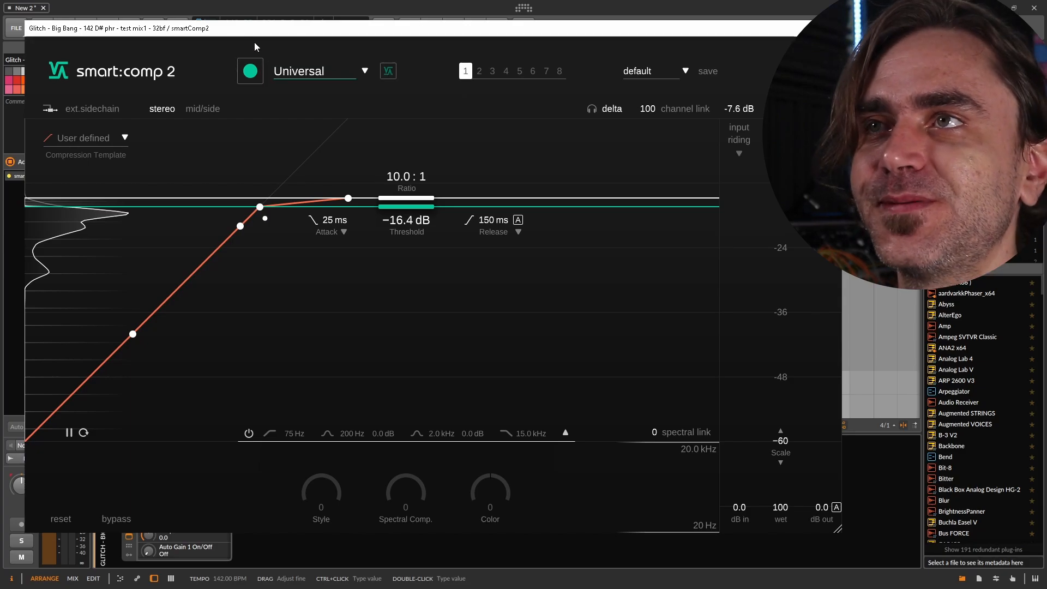
pyautogui.click(251, 72)
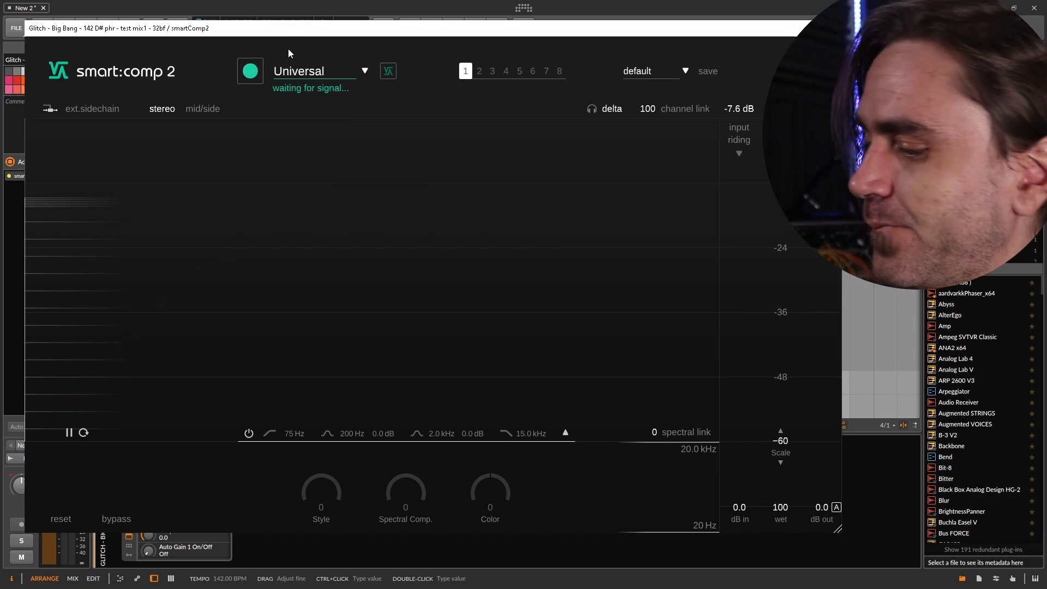
pyautogui.press('space')
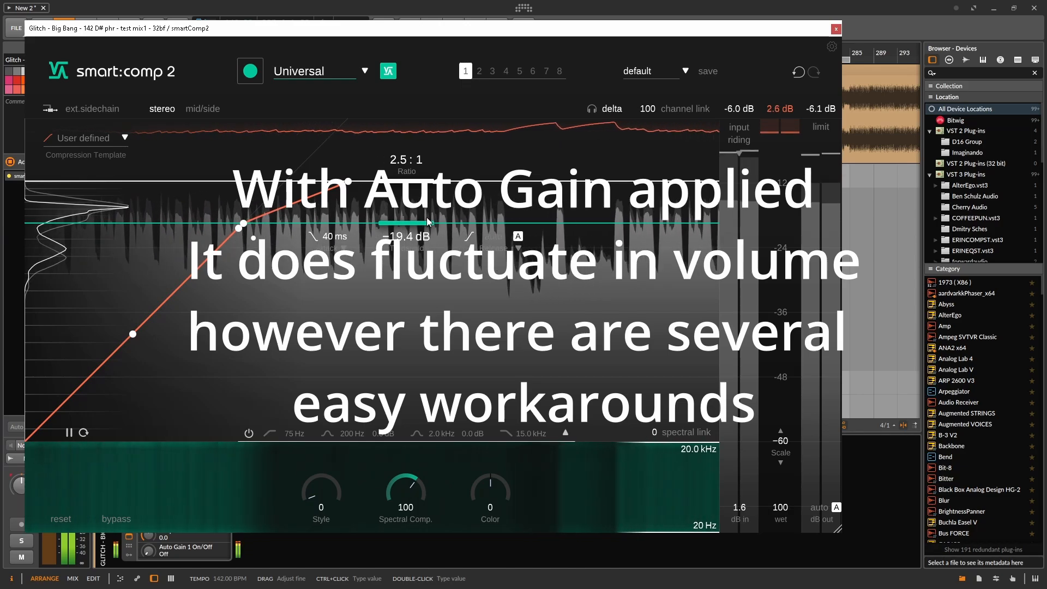
# Compare the learned compression against bypass, turn auto gain off and compare with bypass once more
pyautogui.click(111, 521)
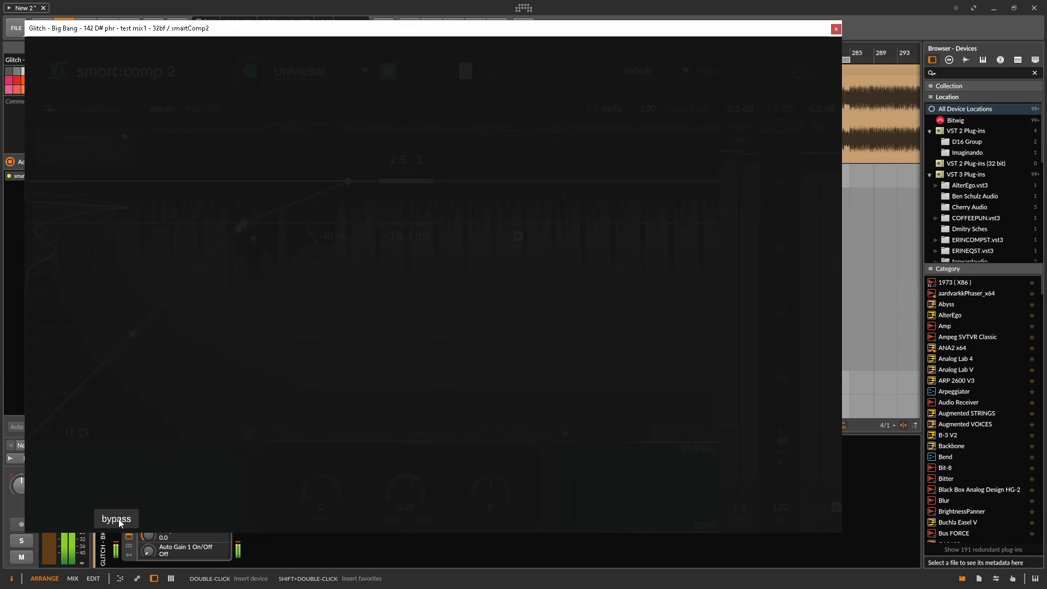
pyautogui.click(119, 519)
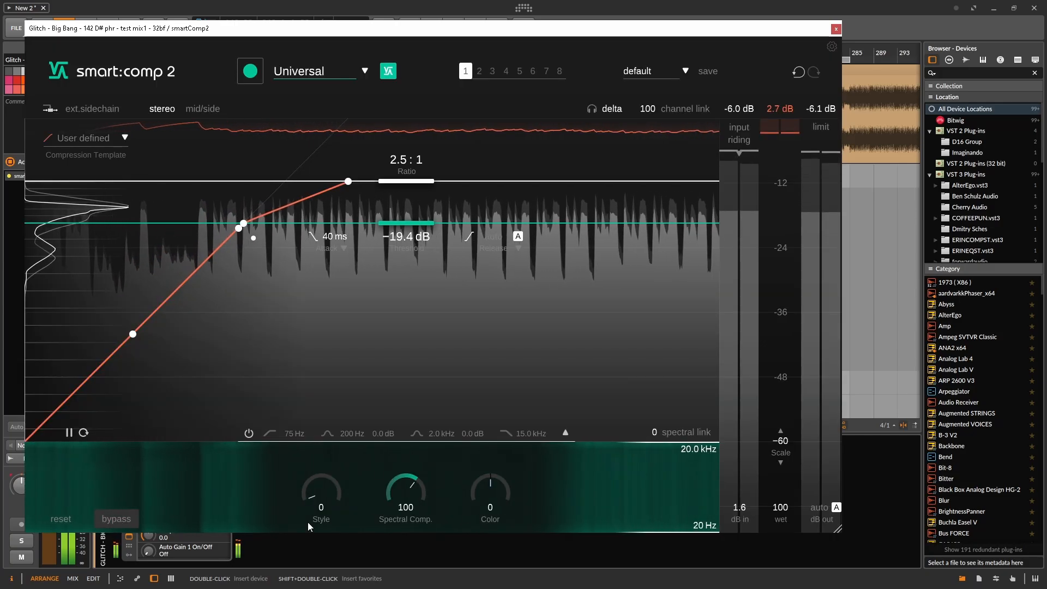
pyautogui.click(837, 507)
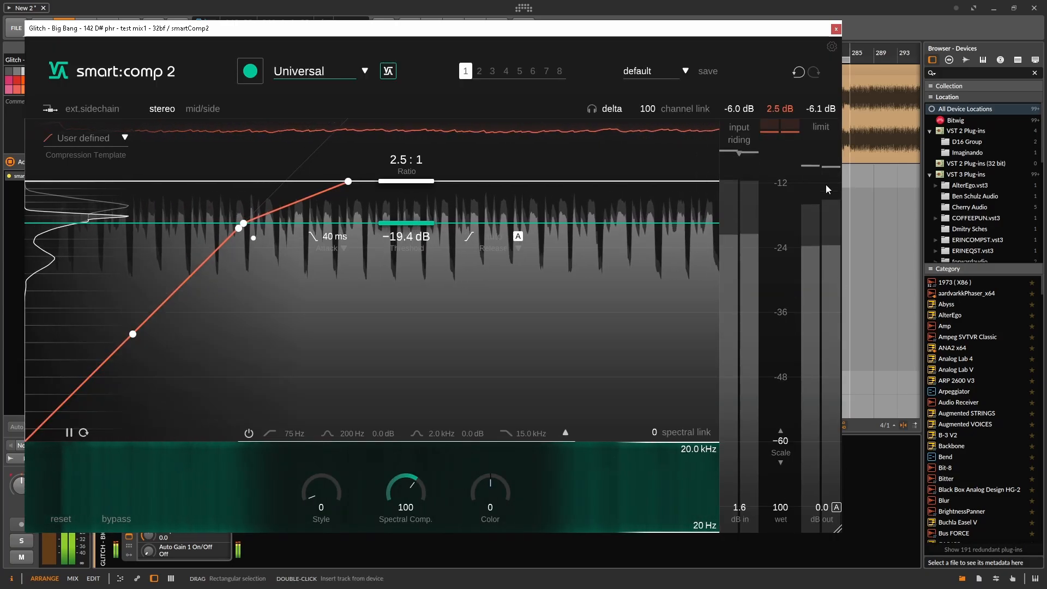
pyautogui.click(120, 518)
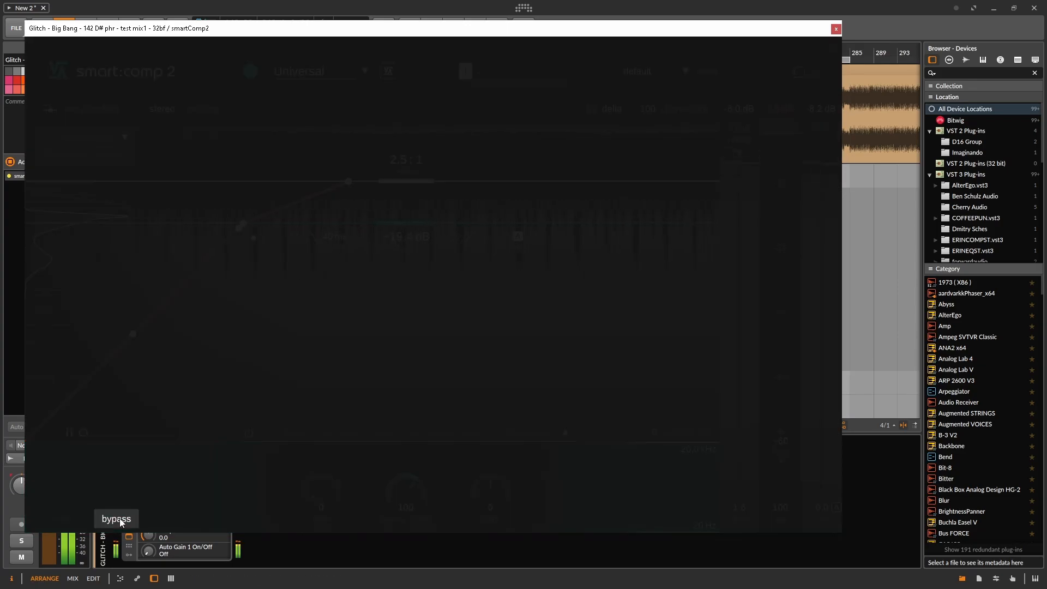
pyautogui.click(119, 518)
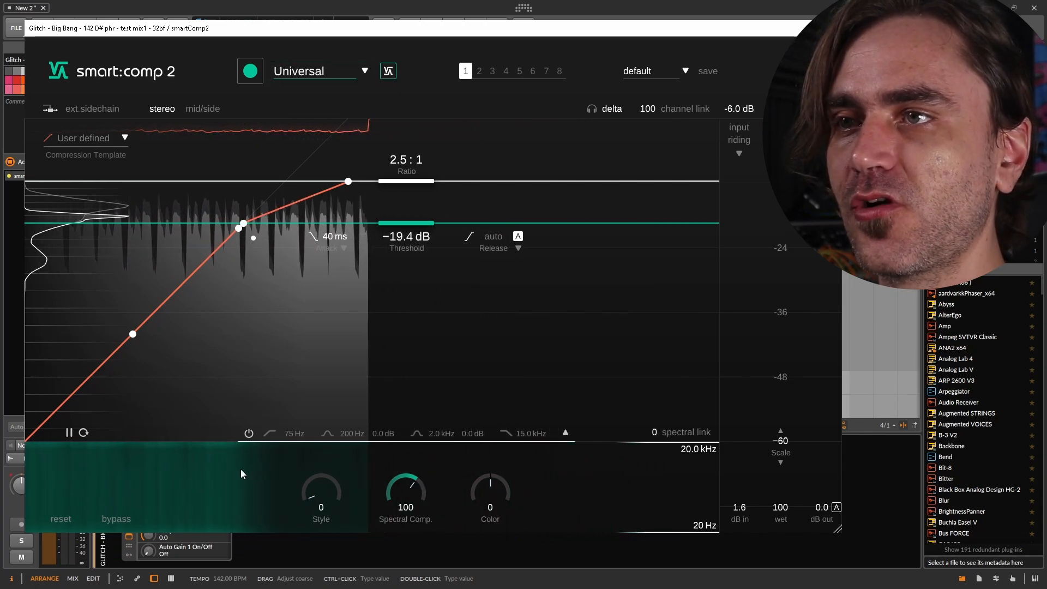
# Set spectral compression to 150, the threshold to -14.8 dB and the ratio to 10.0 : 1 while listening to the delta signal
pyautogui.moveTo(302, 495); pyautogui.dragTo(305, 453)
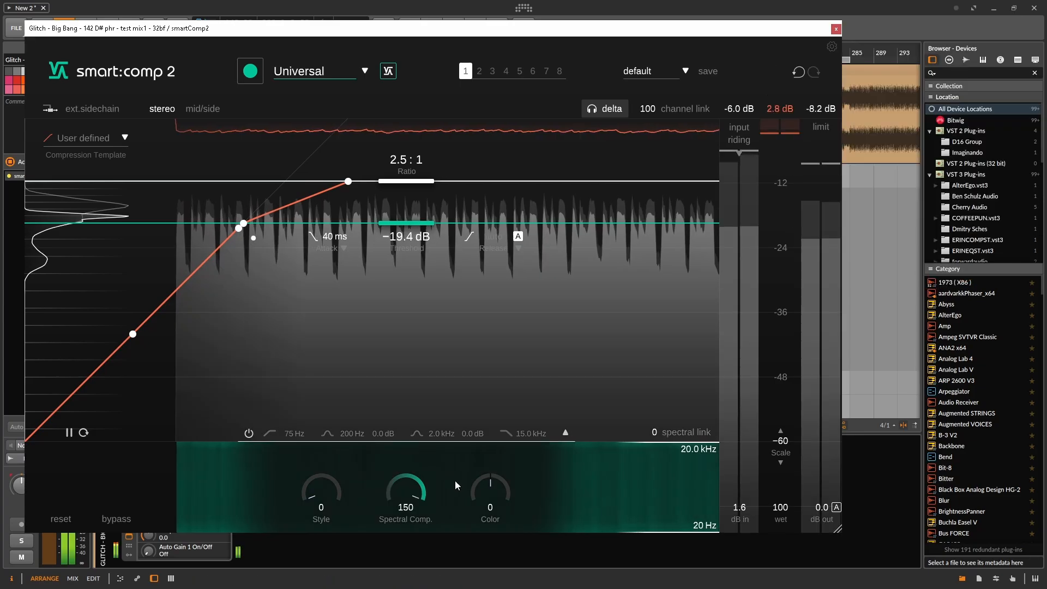
pyautogui.moveTo(393, 227); pyautogui.dragTo(395, 209)
pyautogui.moveTo(424, 173); pyautogui.dragTo(407, 201)
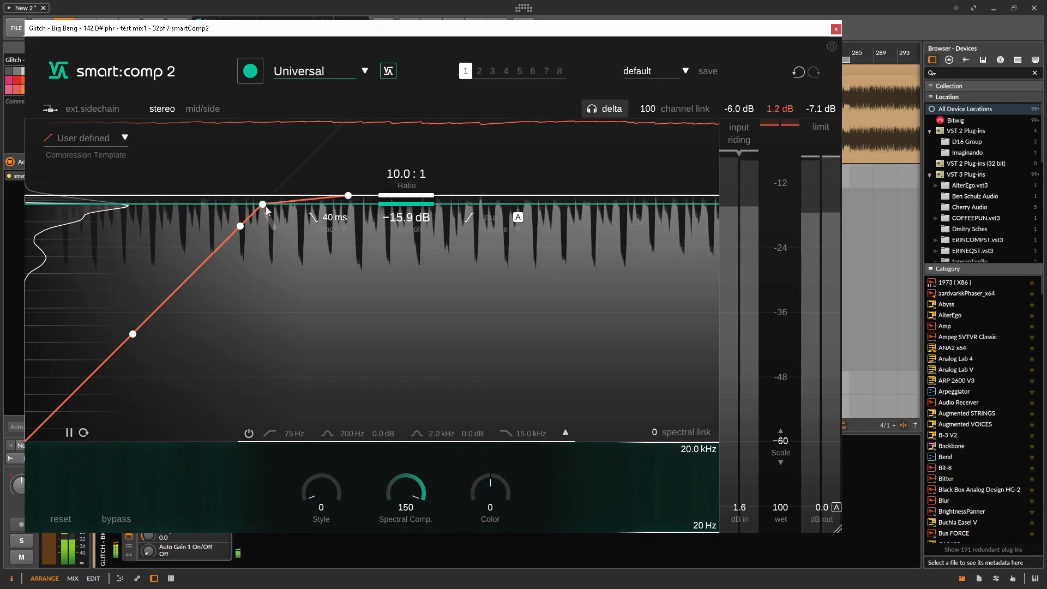
pyautogui.moveTo(408, 204)
pyautogui.mouseDown()
pyautogui.moveTo(430, 193)
pyautogui.moveTo(423, 201)
pyautogui.mouseUp()
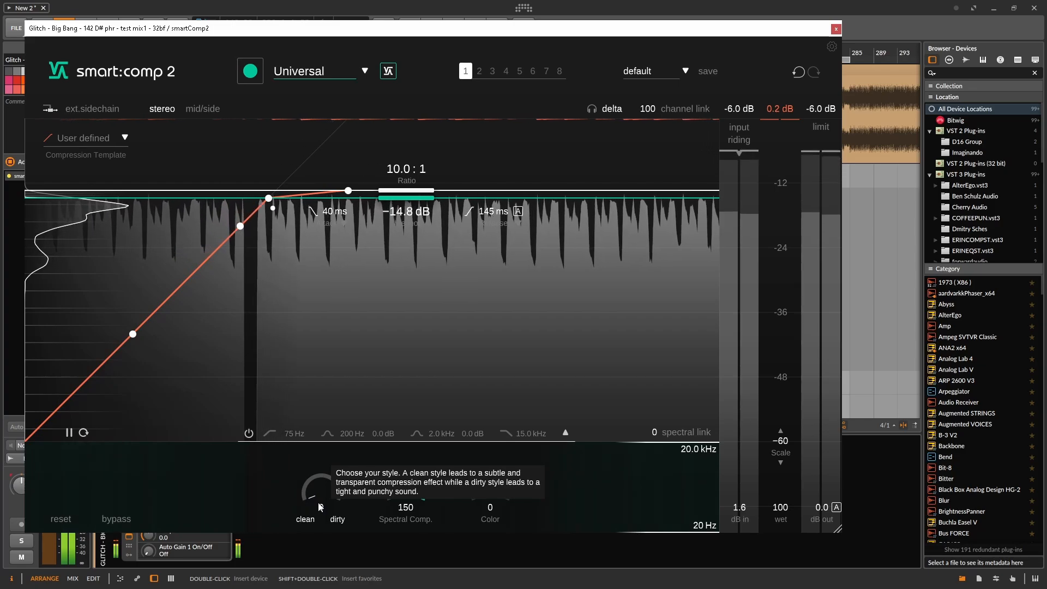
# Raise Style to 100, return it to 0 to hear the clean sound, and set it to 100 again
pyautogui.moveTo(318, 502); pyautogui.dragTo(335, 401)
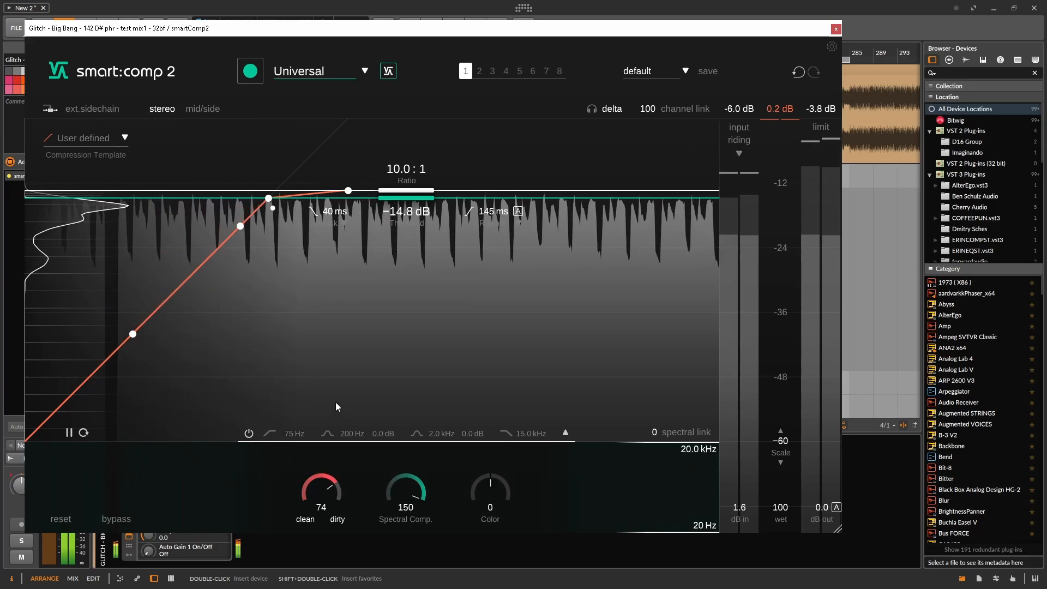
pyautogui.moveTo(320, 495); pyautogui.dragTo(351, 447)
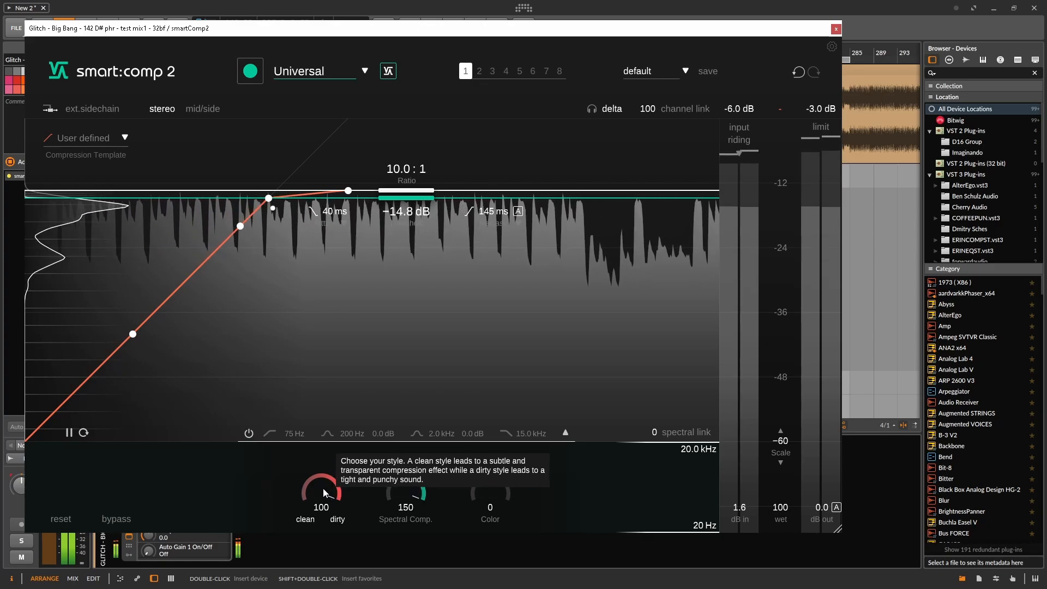
pyautogui.moveTo(323, 483); pyautogui.dragTo(297, 561)
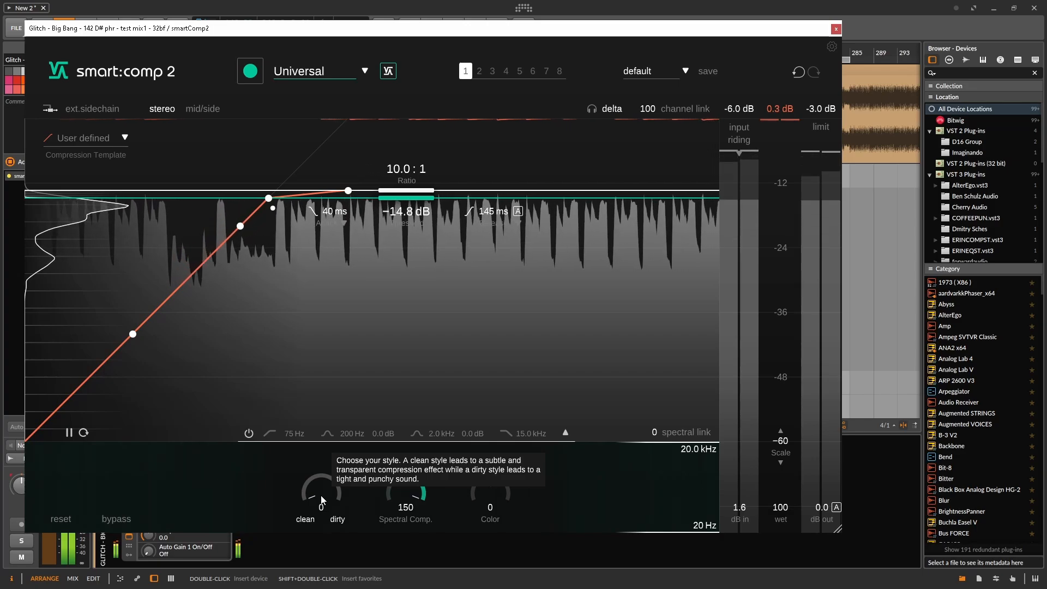
pyautogui.moveTo(320, 495); pyautogui.dragTo(394, 323)
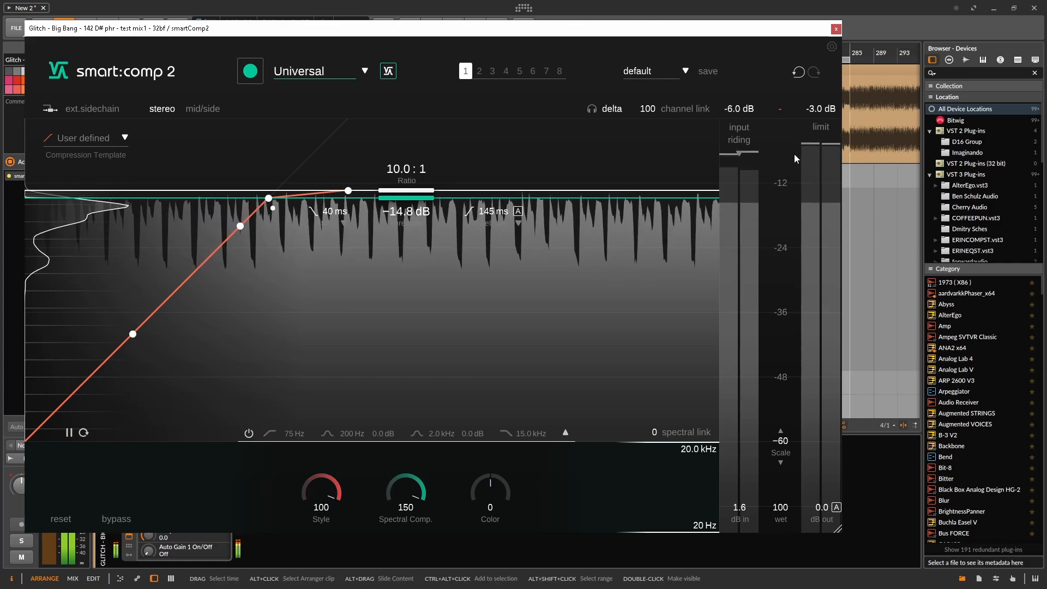
# Compare the output peak level at Style 100 and Style 0, resetting the peak reading between settings, and restore Style to 100
pyautogui.moveTo(824, 98); pyautogui.dragTo(823, 110)
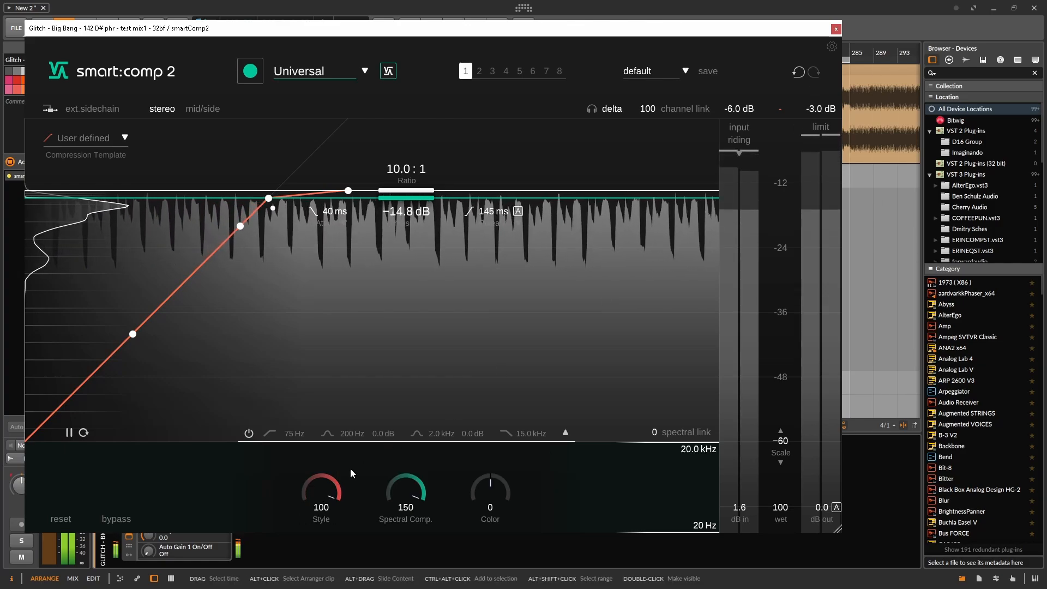
pyautogui.moveTo(323, 483); pyautogui.dragTo(259, 562)
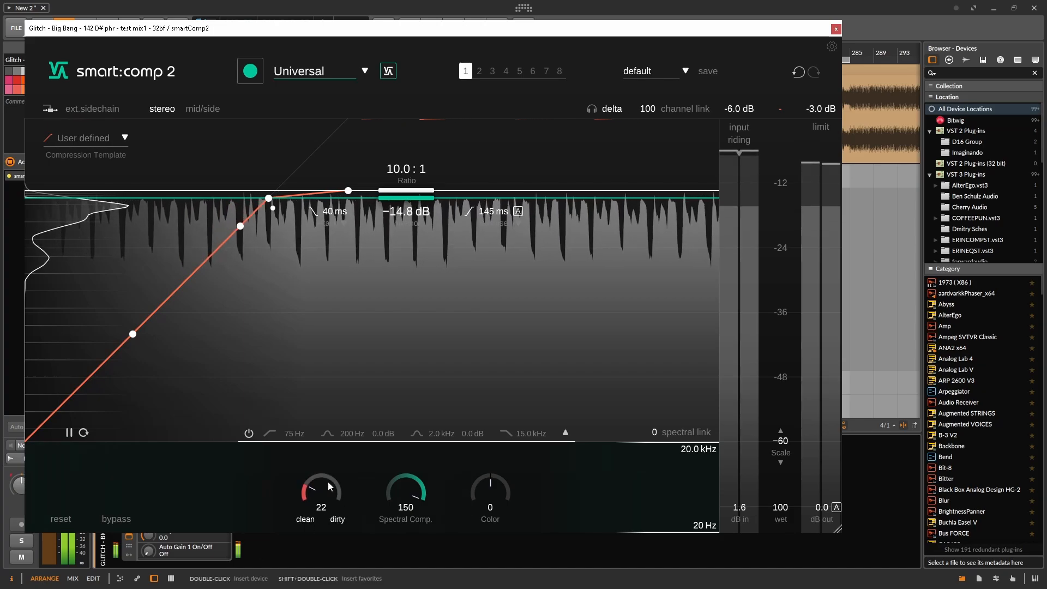
pyautogui.moveTo(821, 110); pyautogui.dragTo(816, 120)
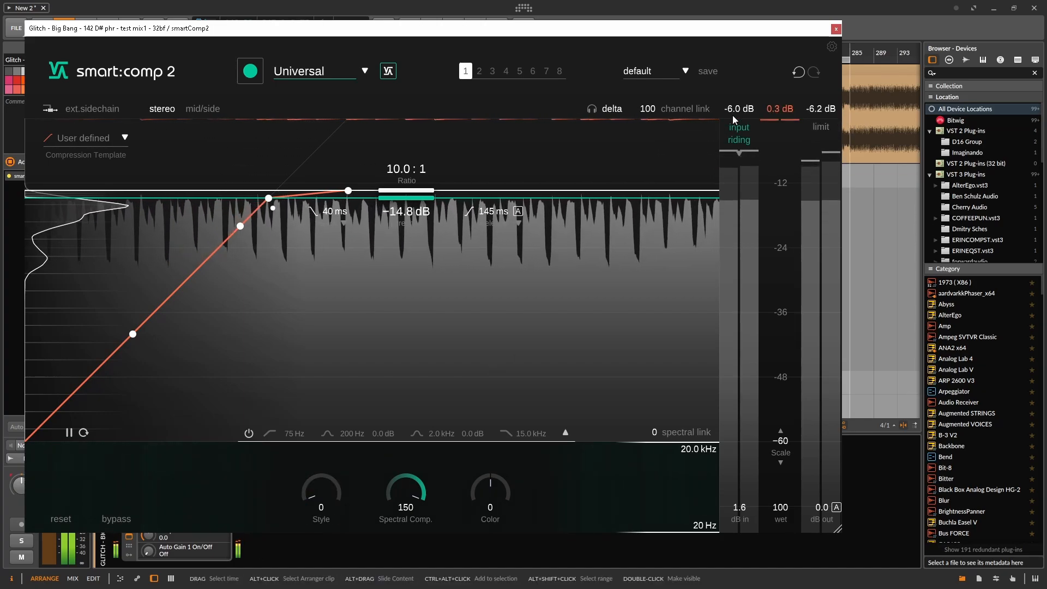
pyautogui.moveTo(325, 499); pyautogui.dragTo(456, 121)
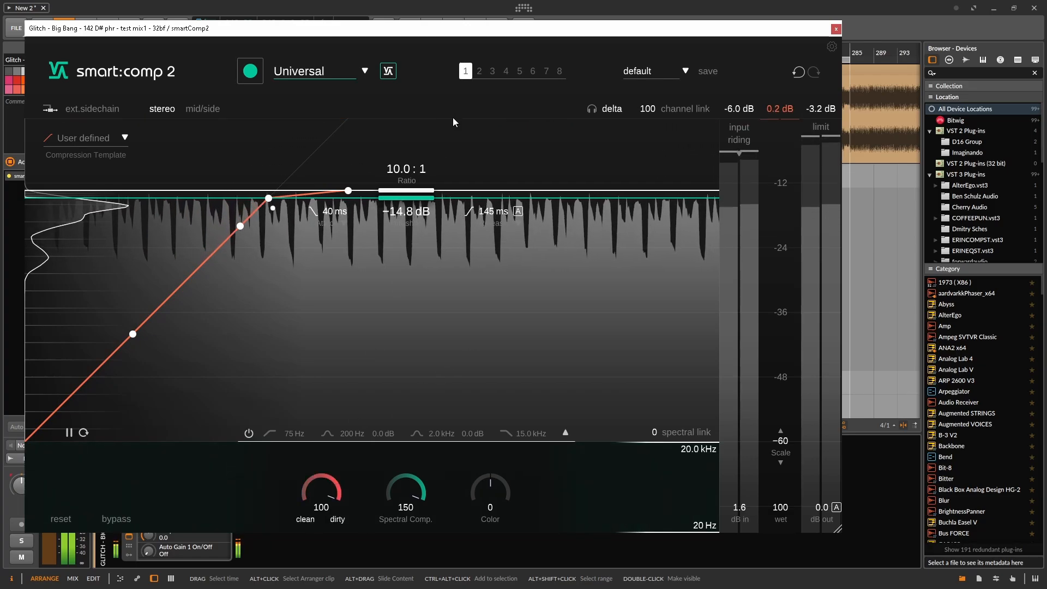
# Lower spectral compression to 0, reset the output peak reading and restore spectral compression to 150 to compare levels
pyautogui.moveTo(404, 497); pyautogui.dragTo(393, 550)
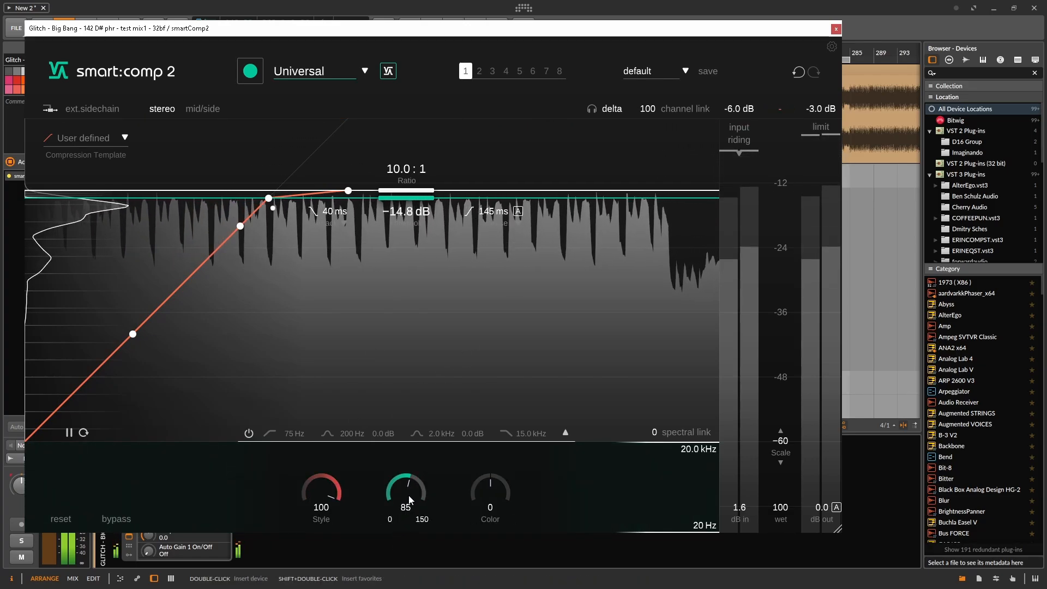
pyautogui.moveTo(410, 491); pyautogui.dragTo(391, 575)
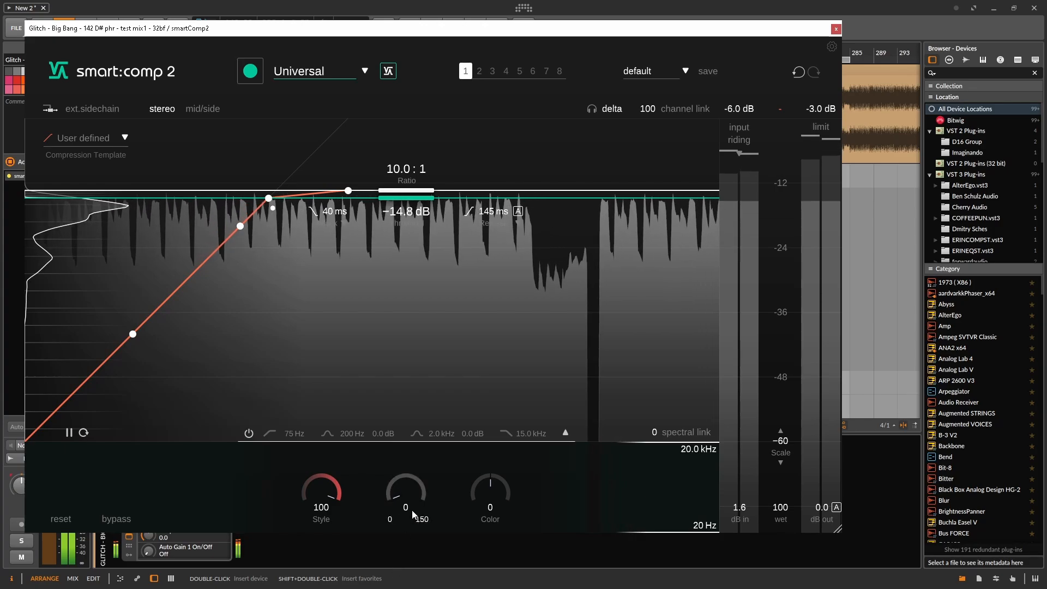
pyautogui.click(812, 108)
pyautogui.moveTo(410, 496); pyautogui.dragTo(526, 185)
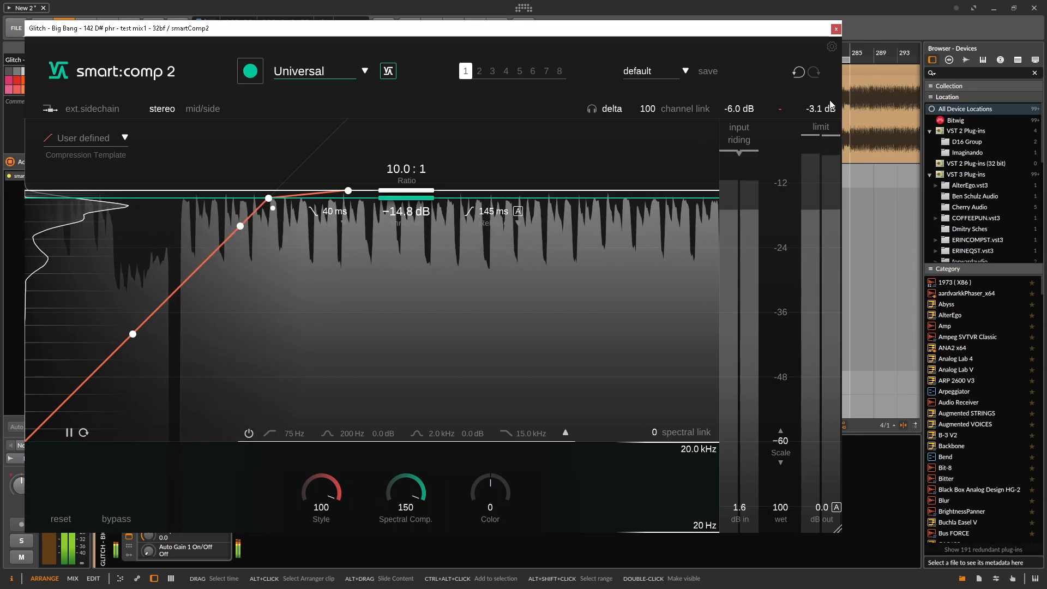
# With auto gain on, compare the output peak level at Style 0 and 100, and turn auto gain off again
pyautogui.click(836, 508)
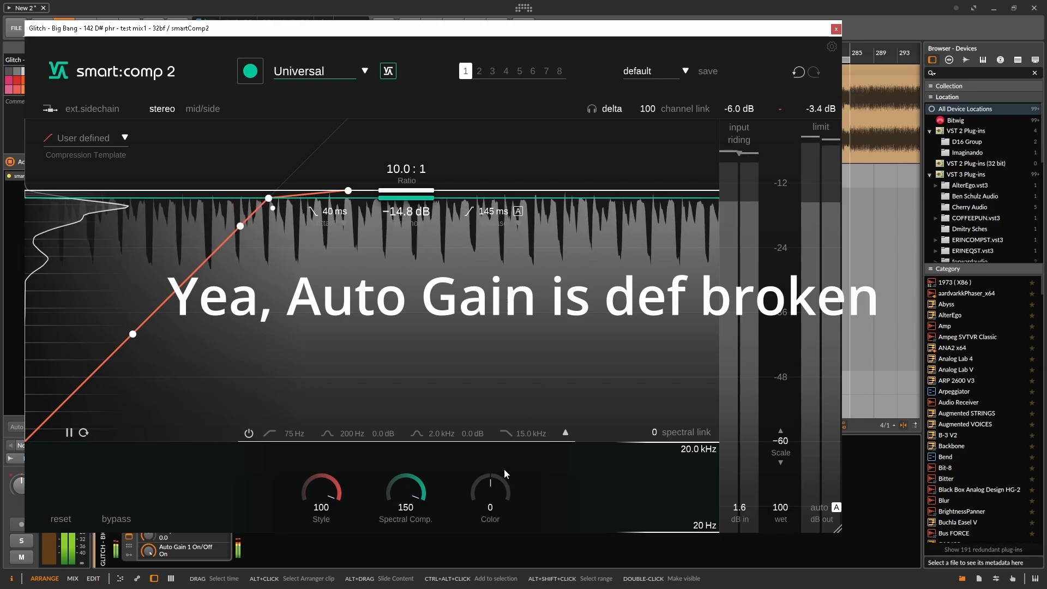
pyautogui.moveTo(328, 495); pyautogui.dragTo(327, 532)
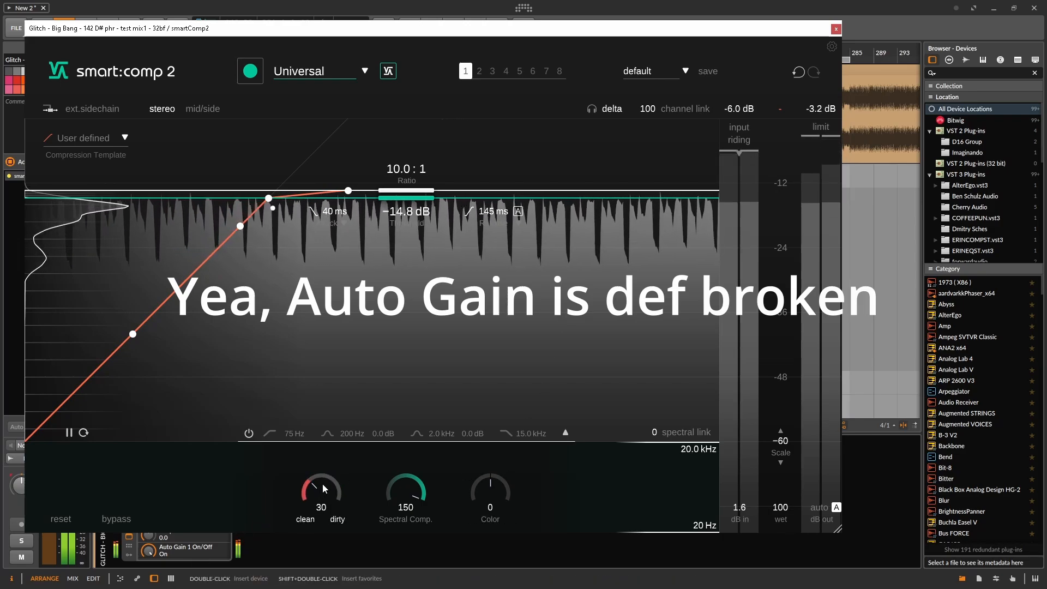
pyautogui.moveTo(323, 485); pyautogui.dragTo(323, 518)
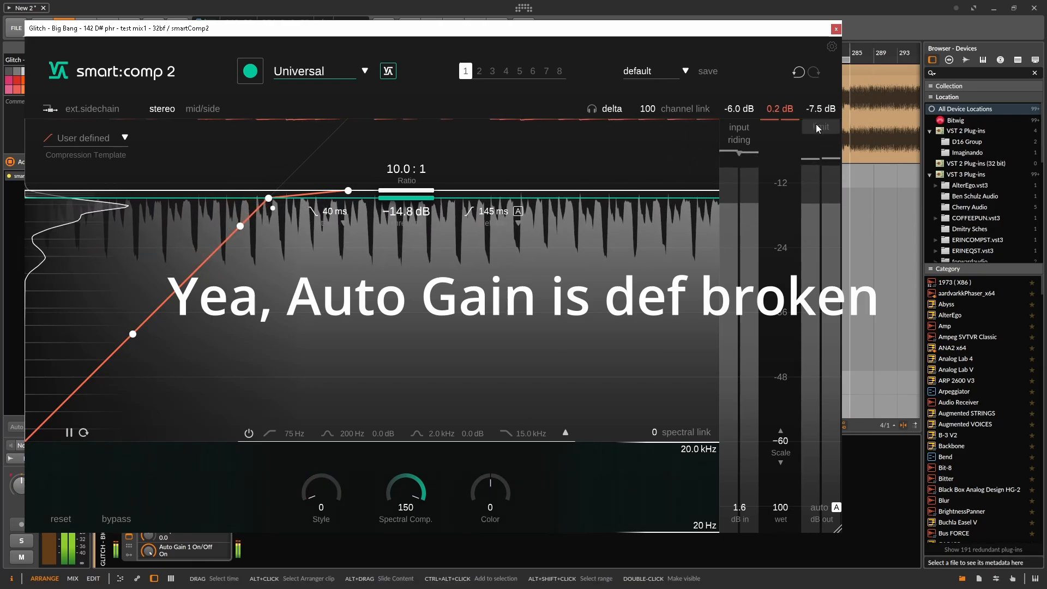
pyautogui.moveTo(330, 495); pyautogui.dragTo(377, 316)
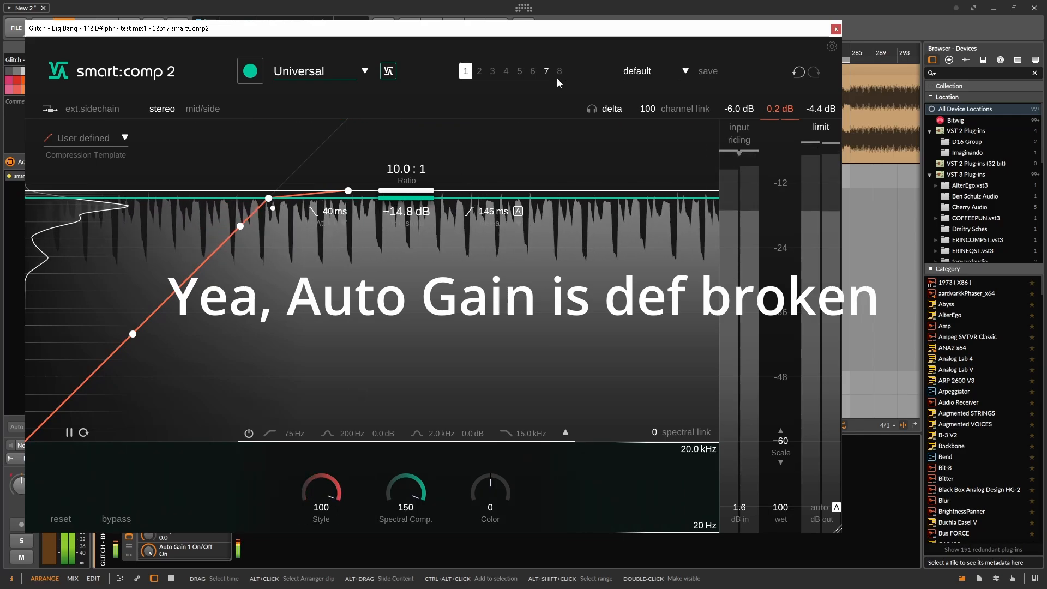
pyautogui.click(822, 111)
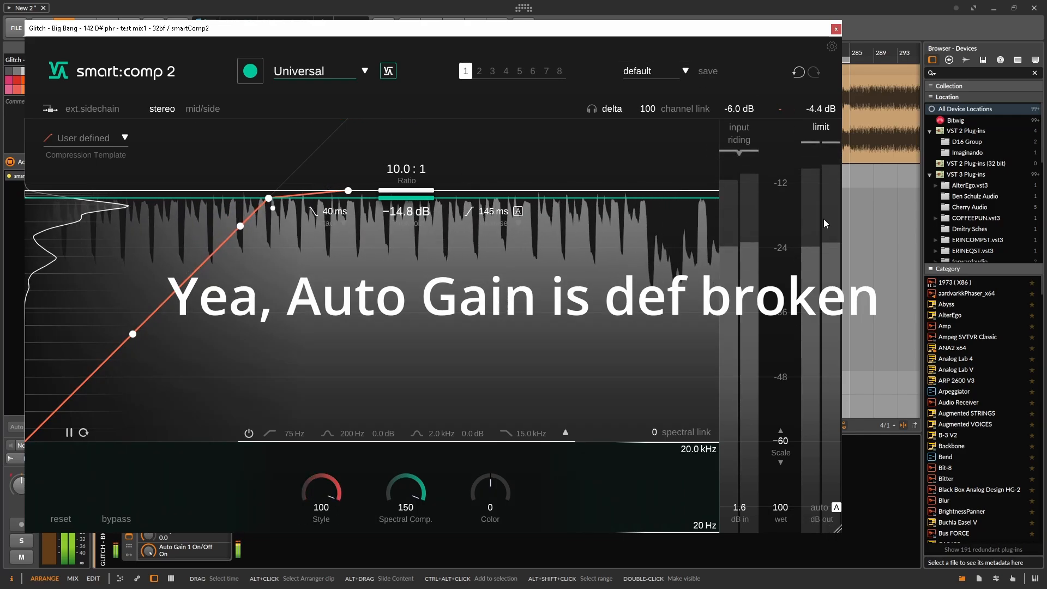
pyautogui.click(837, 510)
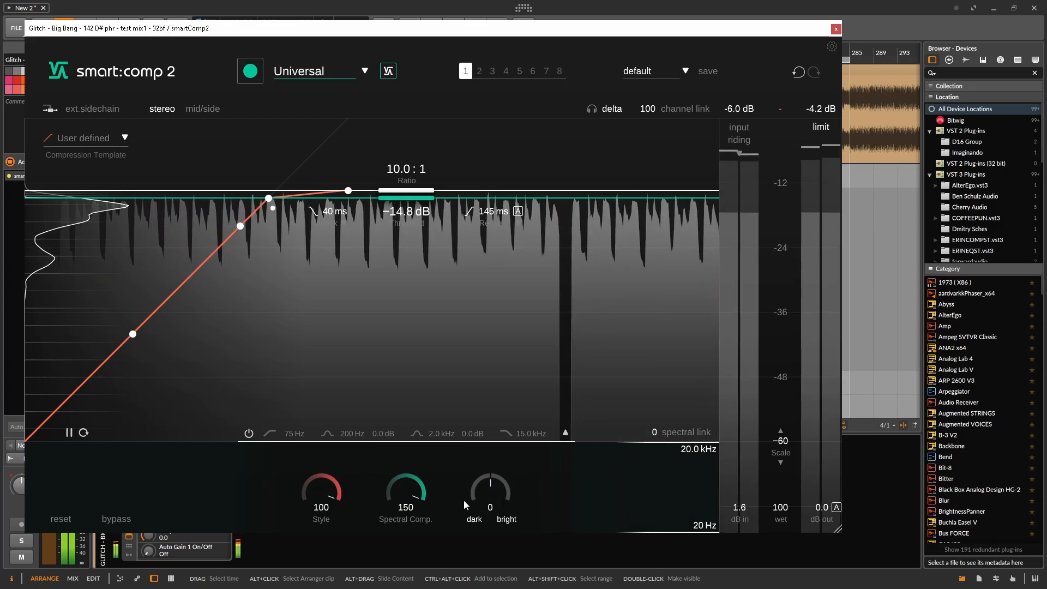
# Switch Style between 0 and 100 to compare the clean and dirty sound, ending at 0
pyautogui.moveTo(328, 493); pyautogui.dragTo(280, 525)
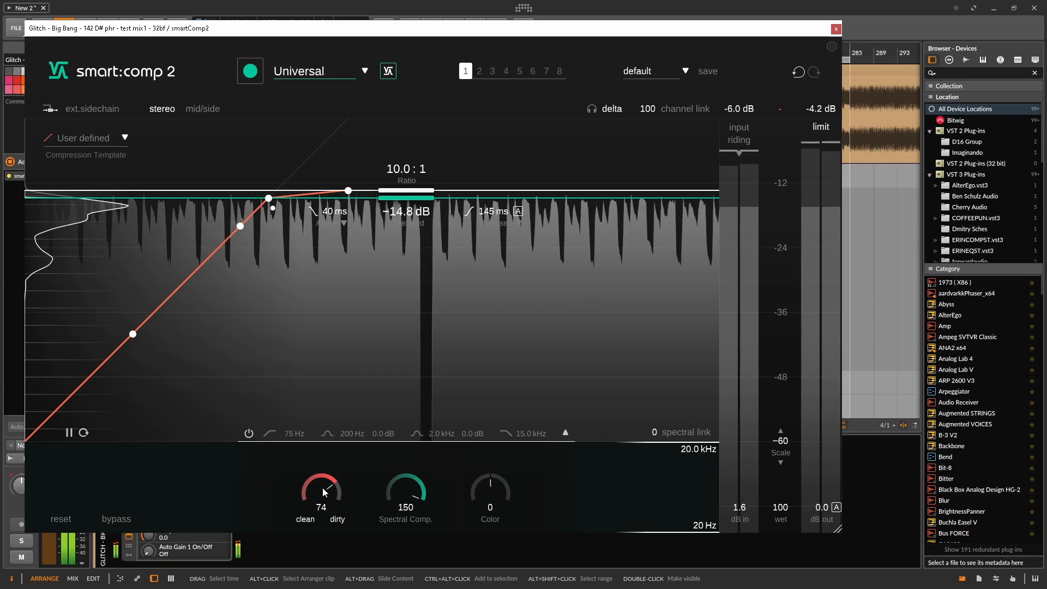
pyautogui.moveTo(323, 488); pyautogui.dragTo(325, 558)
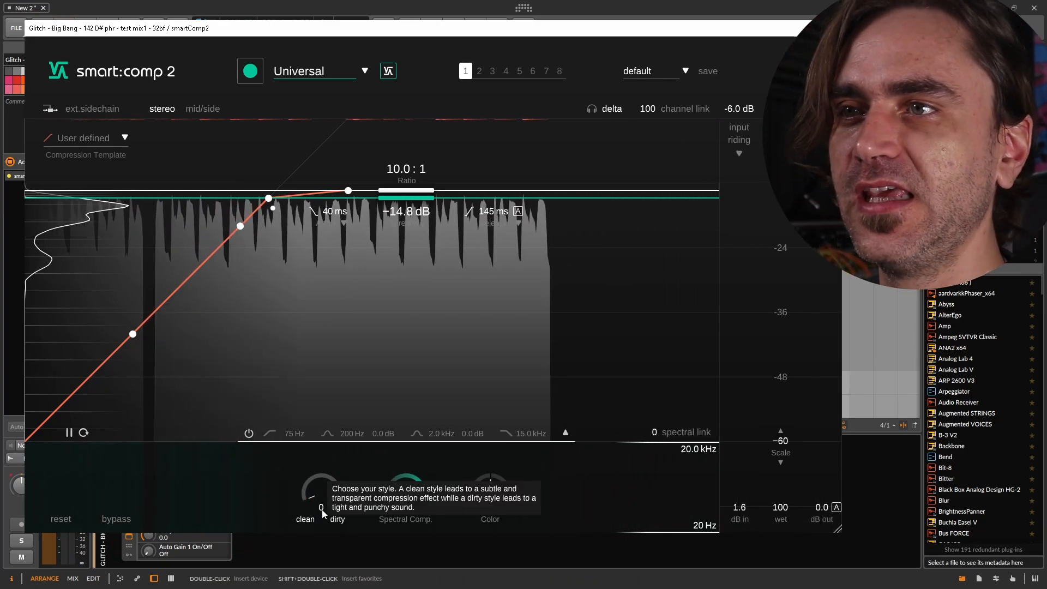
pyautogui.moveTo(323, 488); pyautogui.dragTo(397, 55)
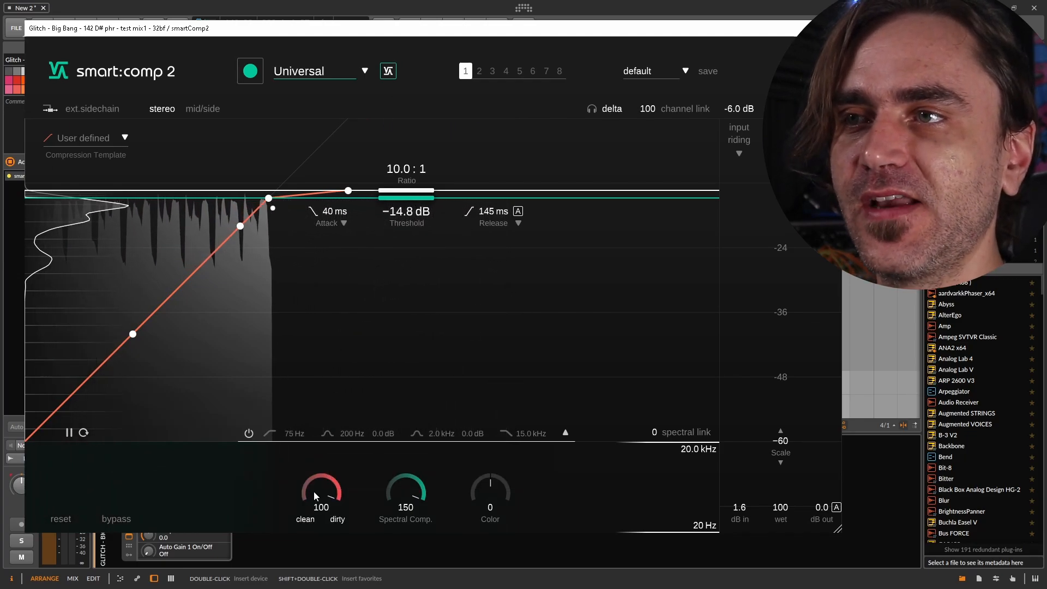
pyautogui.moveTo(313, 491); pyautogui.dragTo(273, 562)
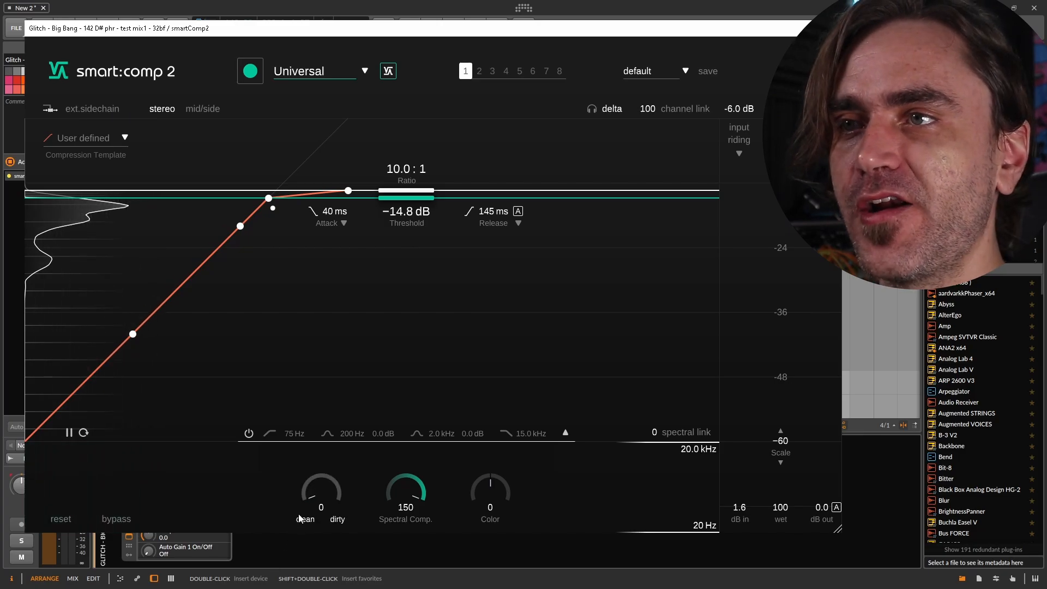
pyautogui.moveTo(355, 389); pyautogui.dragTo(340, 413)
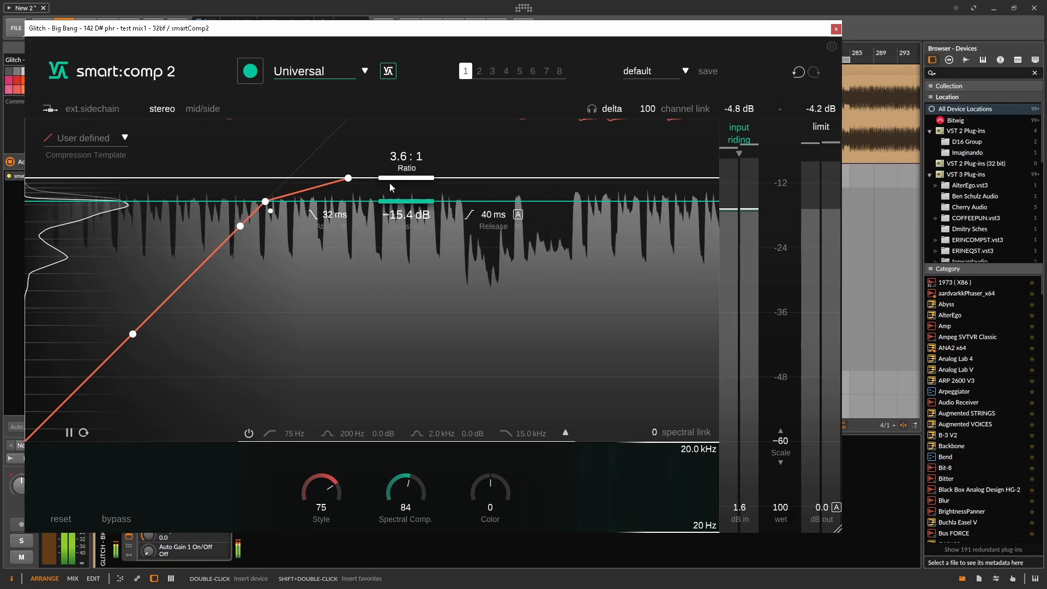
# Adjust the mid channel's compression curve to a 1.8:1 ratio with a −14.7 dB threshold
pyautogui.moveTo(414, 179); pyautogui.dragTo(404, 205)
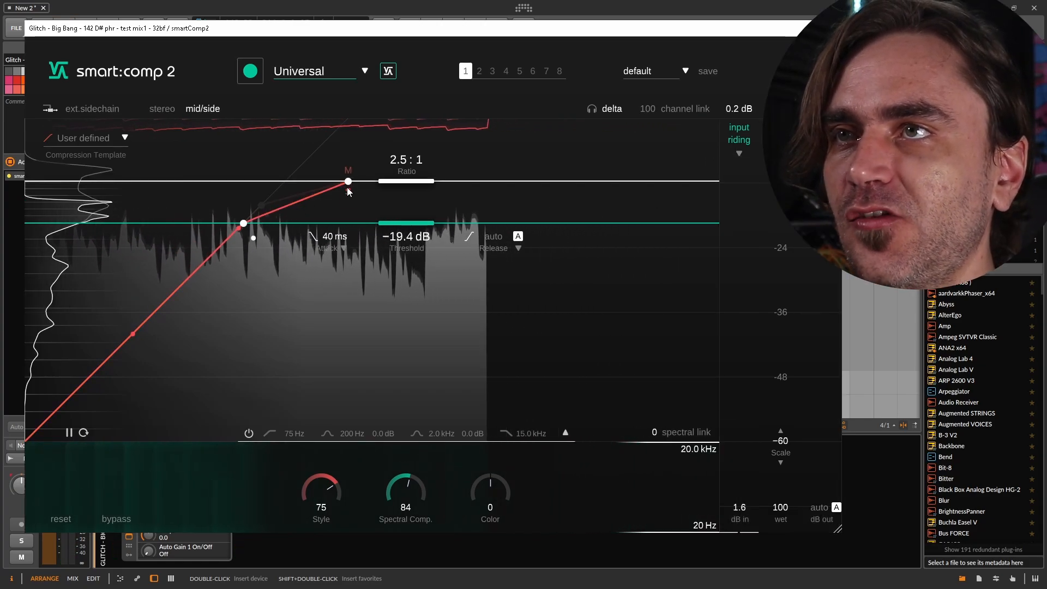
pyautogui.moveTo(347, 186)
pyautogui.mouseDown()
pyautogui.moveTo(348, 204)
pyautogui.moveTo(350, 168)
pyautogui.mouseUp()
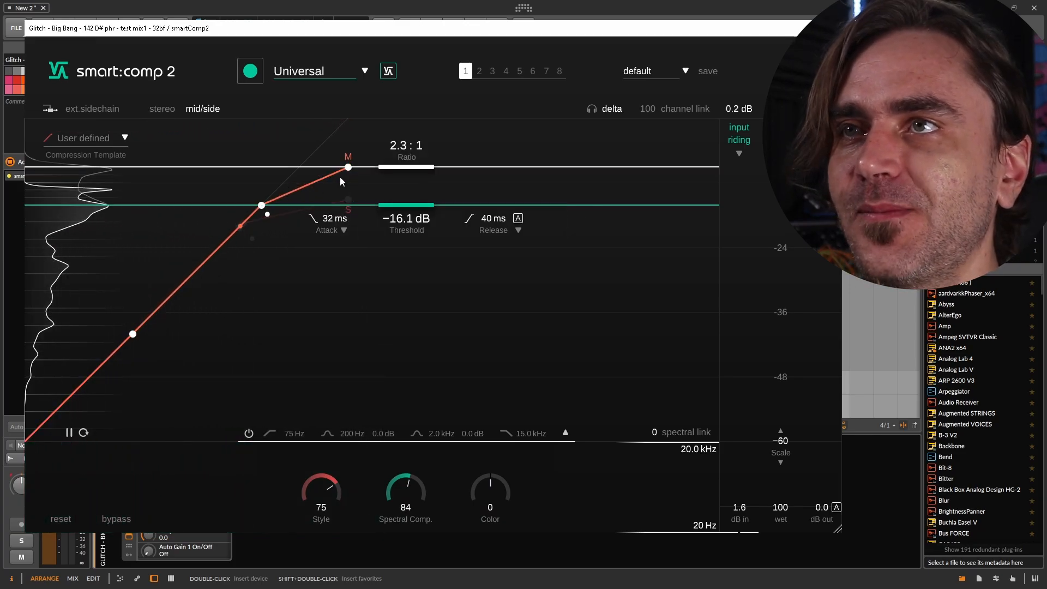
pyautogui.moveTo(349, 171); pyautogui.dragTo(352, 164)
pyautogui.moveTo(429, 207); pyautogui.dragTo(426, 199)
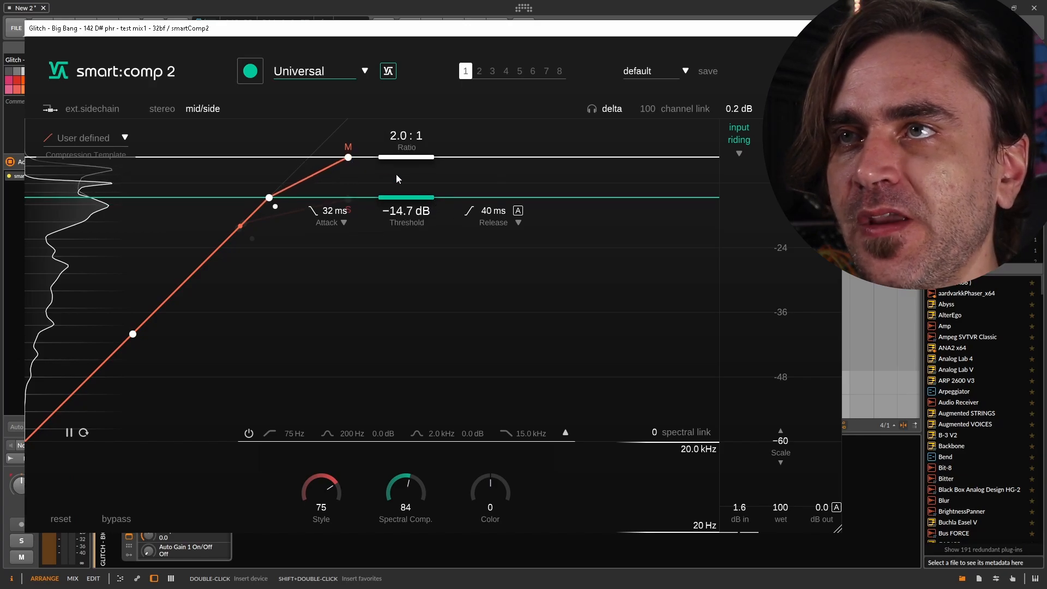
pyautogui.moveTo(346, 162); pyautogui.dragTo(353, 155)
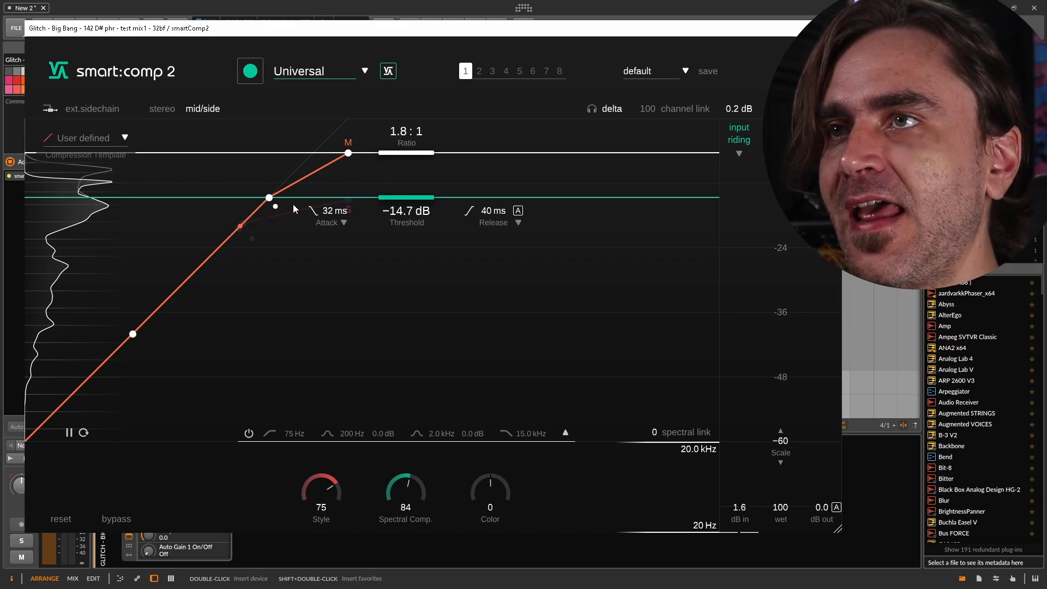
# Raise the side channel's ratio to 6.9:1 in stages and adjust the mid channel's threshold in between
pyautogui.click(349, 200)
pyautogui.moveTo(349, 202); pyautogui.dragTo(358, 194)
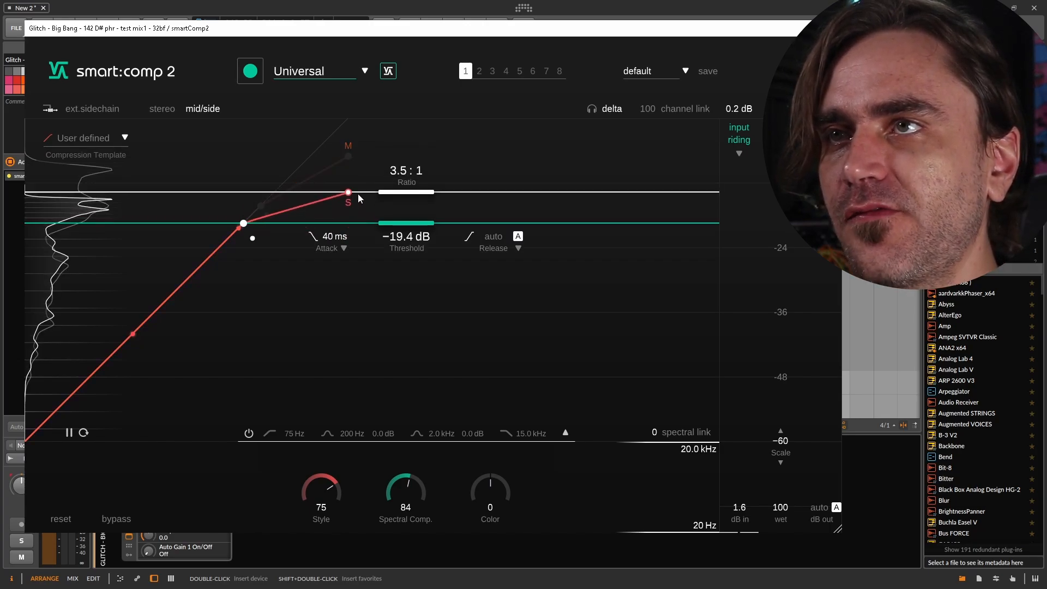
pyautogui.click(348, 157)
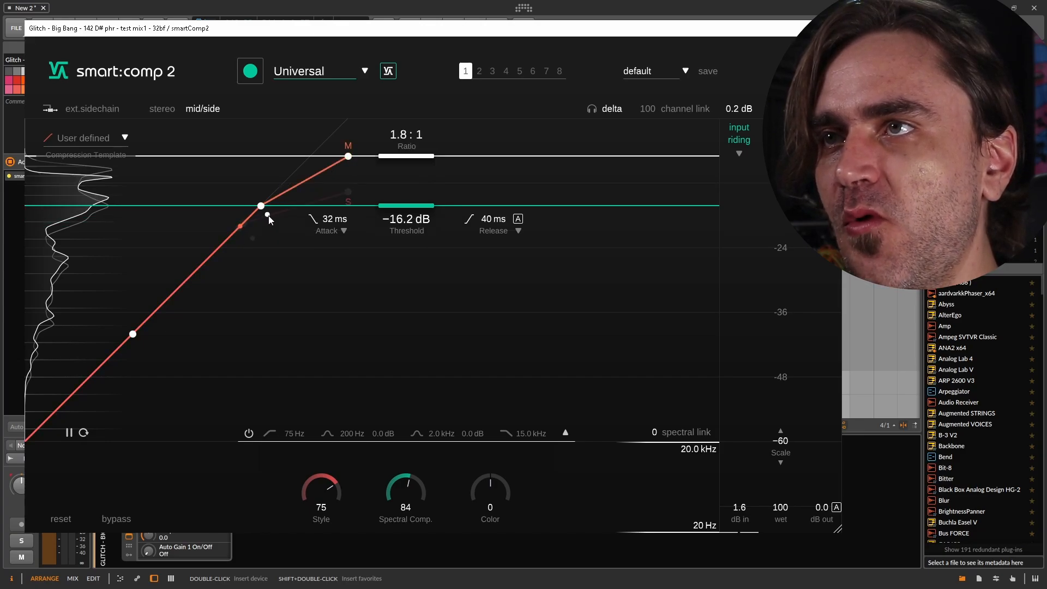
pyautogui.moveTo(268, 214)
pyautogui.mouseDown()
pyautogui.moveTo(274, 226)
pyautogui.moveTo(266, 200)
pyautogui.mouseUp()
pyautogui.click(347, 193)
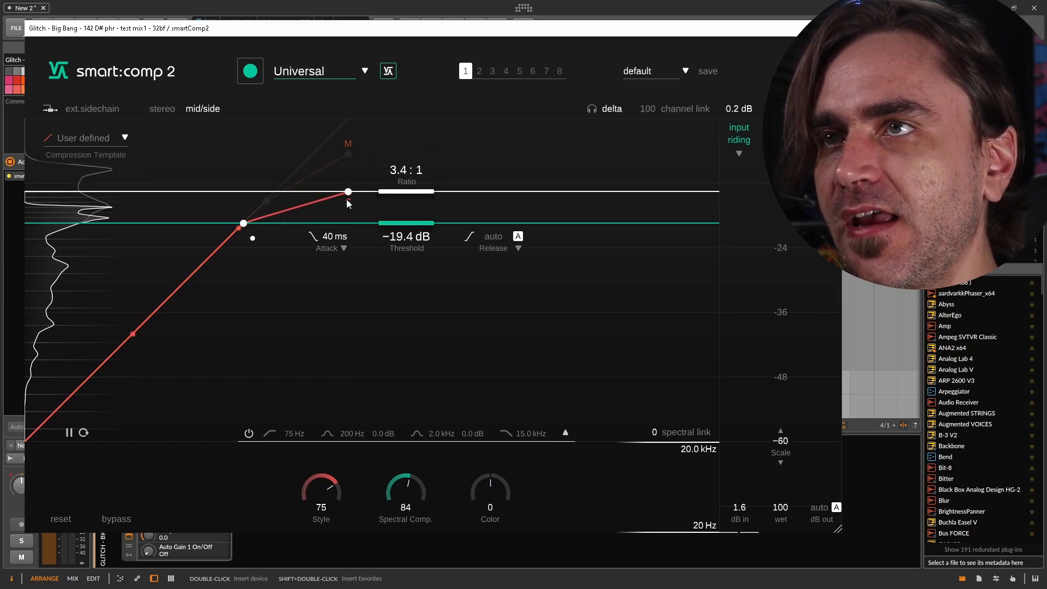
pyautogui.moveTo(343, 207); pyautogui.dragTo(341, 209)
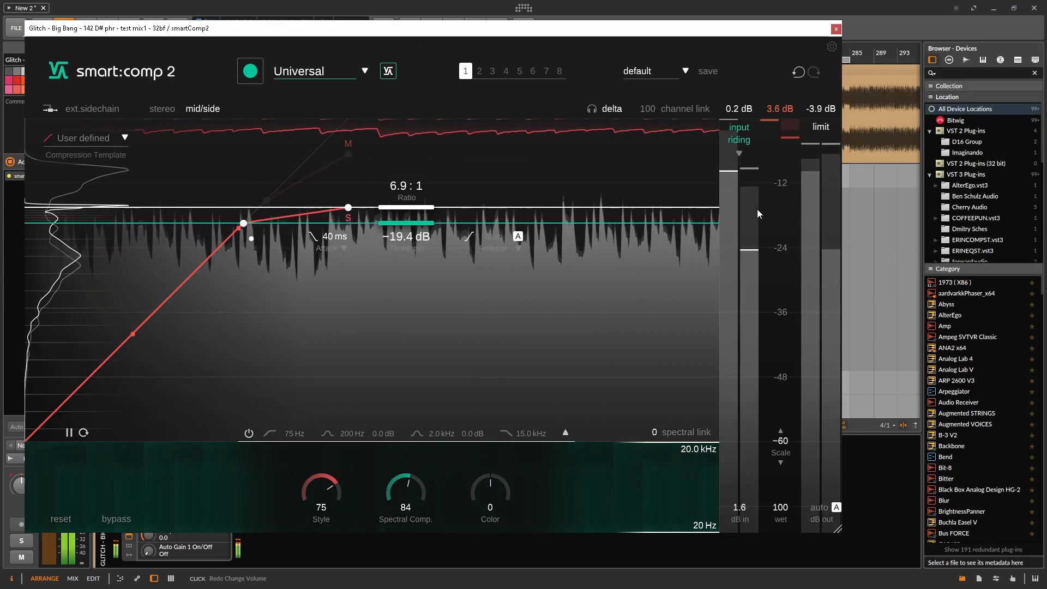
# Raise the side channel's threshold, then set spectral compression to 110 and Style to 100
pyautogui.moveTo(246, 224); pyautogui.dragTo(267, 203)
pyautogui.moveTo(401, 485); pyautogui.dragTo(401, 464)
pyautogui.moveTo(321, 488); pyautogui.dragTo(321, 464)
# Set the mid channel to a −25.6 dB threshold and 1.4:1 ratio, with auto output gain off and input gain at 5.2 dB
pyautogui.click(347, 154)
pyautogui.moveTo(380, 202); pyautogui.dragTo(381, 257)
pyautogui.moveTo(344, 181); pyautogui.dragTo(345, 157)
pyautogui.click(837, 507)
pyautogui.moveTo(744, 495); pyautogui.dragTo(743, 502)
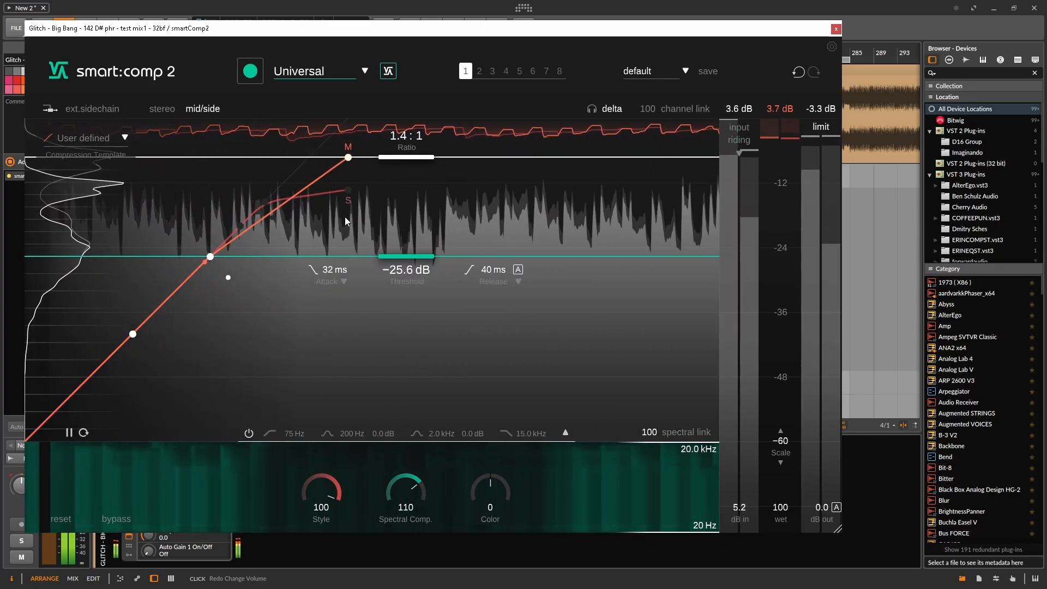
# Adjust the side channel's compression curve and bring the mid channel to about a 2.2:1 ratio with a −18.8 dB threshold
pyautogui.click(348, 199)
pyautogui.moveTo(408, 207); pyautogui.dragTo(431, 211)
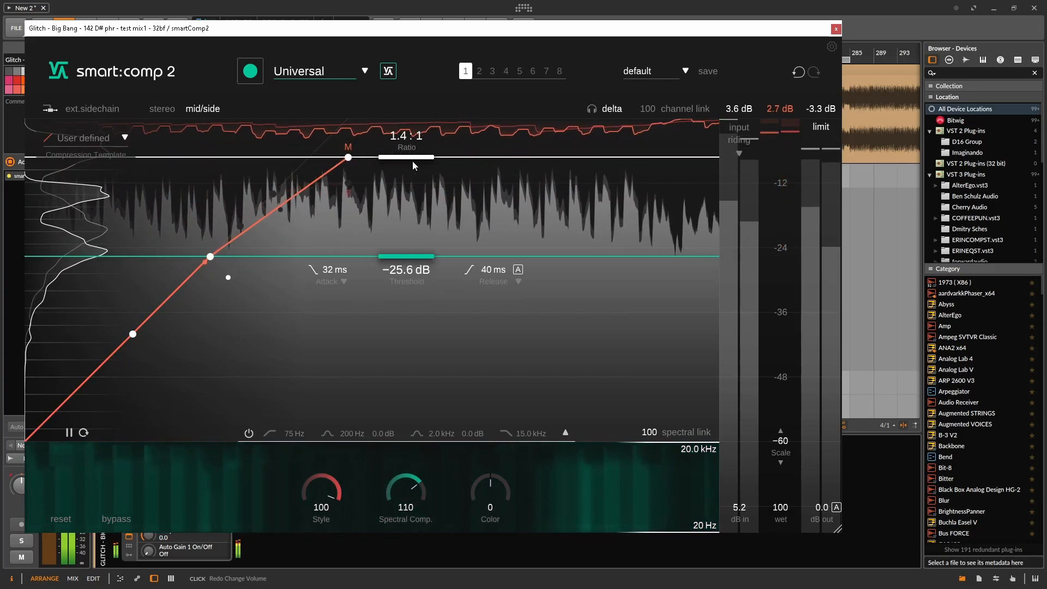
pyautogui.moveTo(413, 161); pyautogui.dragTo(413, 230)
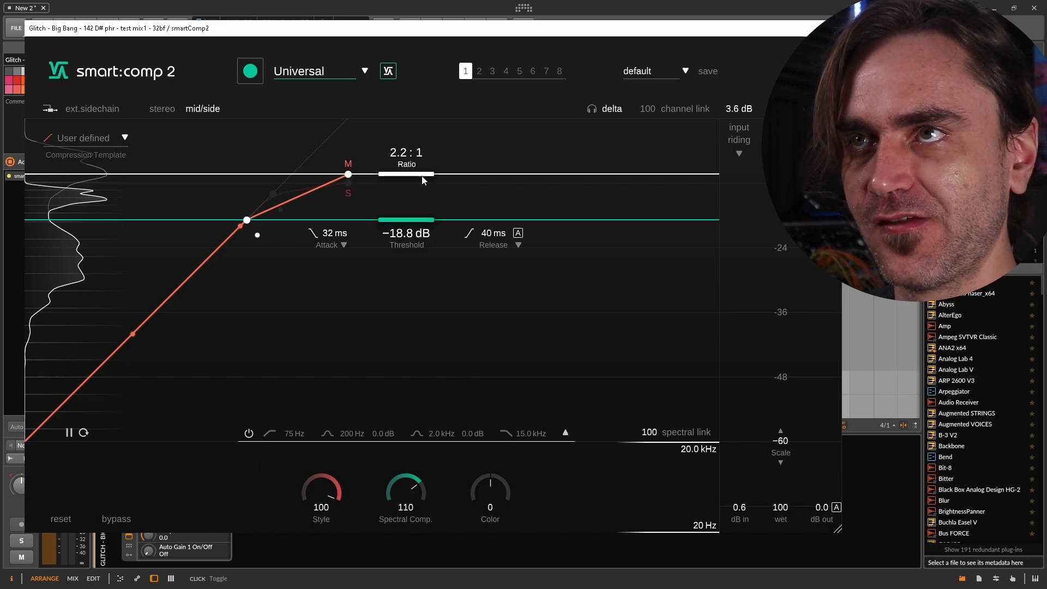
pyautogui.moveTo(422, 176)
pyautogui.mouseDown()
pyautogui.moveTo(422, 159)
pyautogui.moveTo(416, 181)
pyautogui.moveTo(413, 169)
pyautogui.mouseUp()
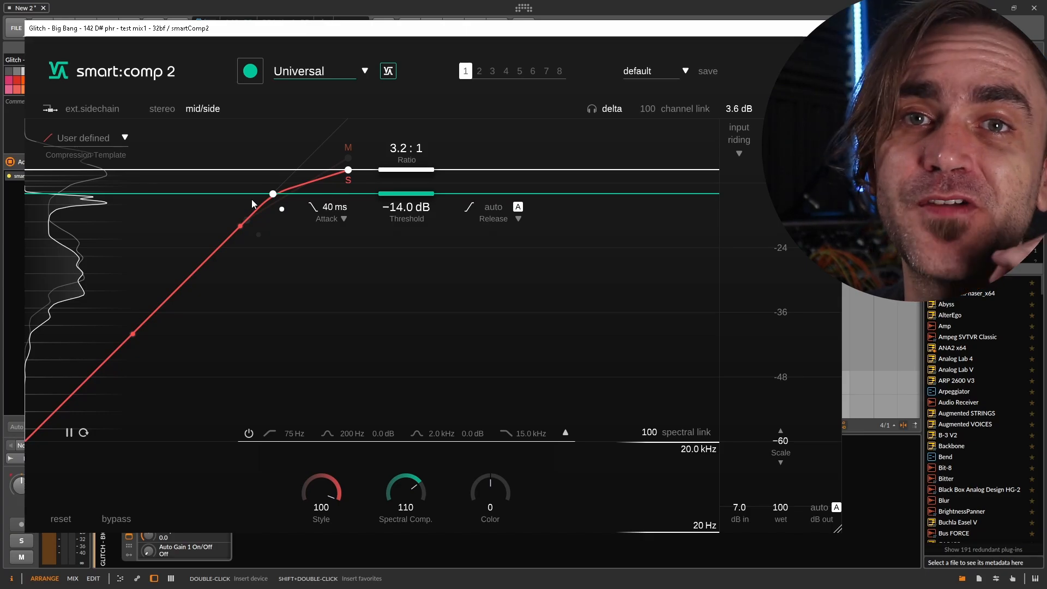
# Play the mix and toggle the plug-in's bypass on and off to compare the compressed and dry sound
pyautogui.press('space')
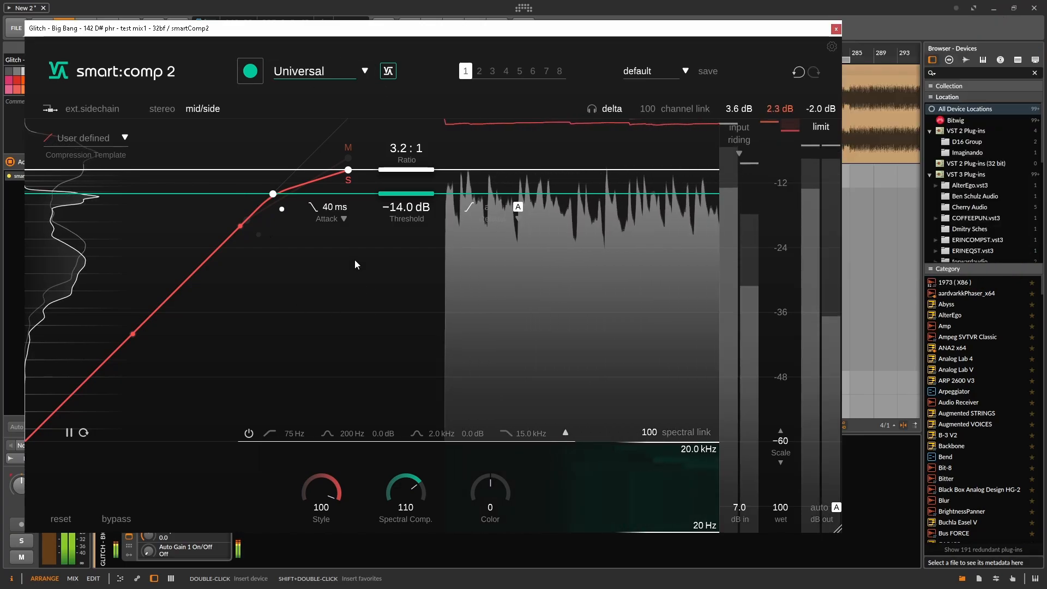
pyautogui.click(120, 519)
pyautogui.click(120, 519)
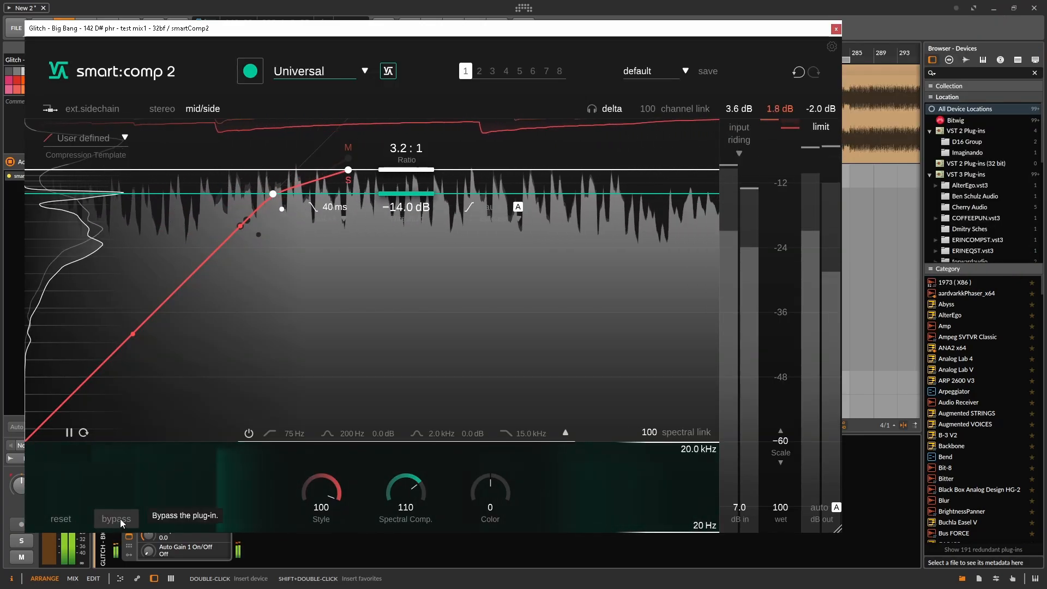
pyautogui.click(120, 519)
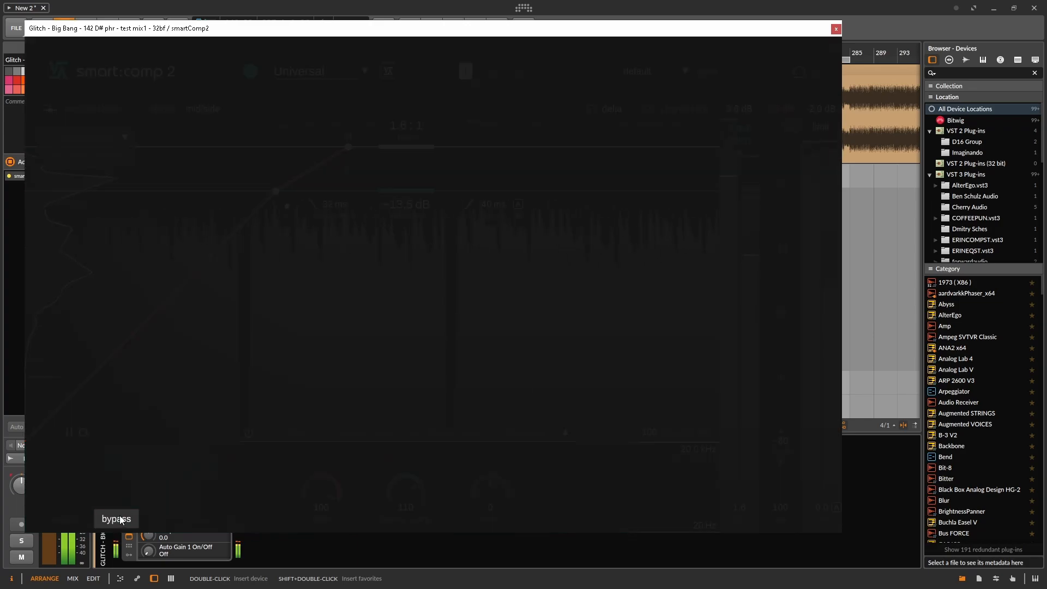
pyautogui.click(120, 519)
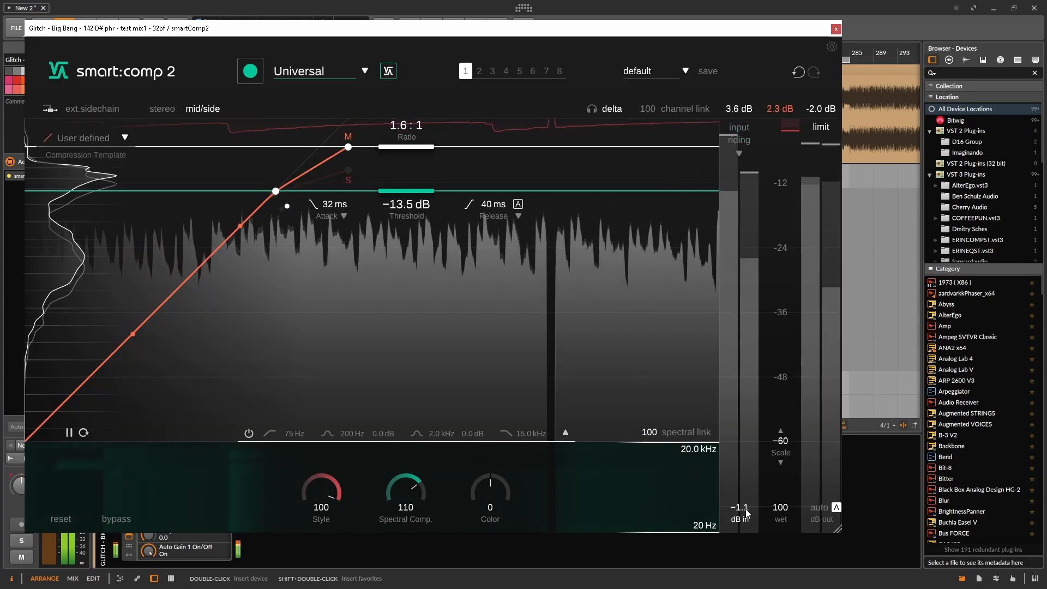
# Set the mid channel's input gain to −3.2 dB and briefly move the plug-in window out of the way
pyautogui.moveTo(747, 510); pyautogui.dragTo(746, 521)
pyautogui.moveTo(435, 29); pyautogui.dragTo(475, 179)
pyautogui.moveTo(475, 179); pyautogui.dragTo(436, 34)
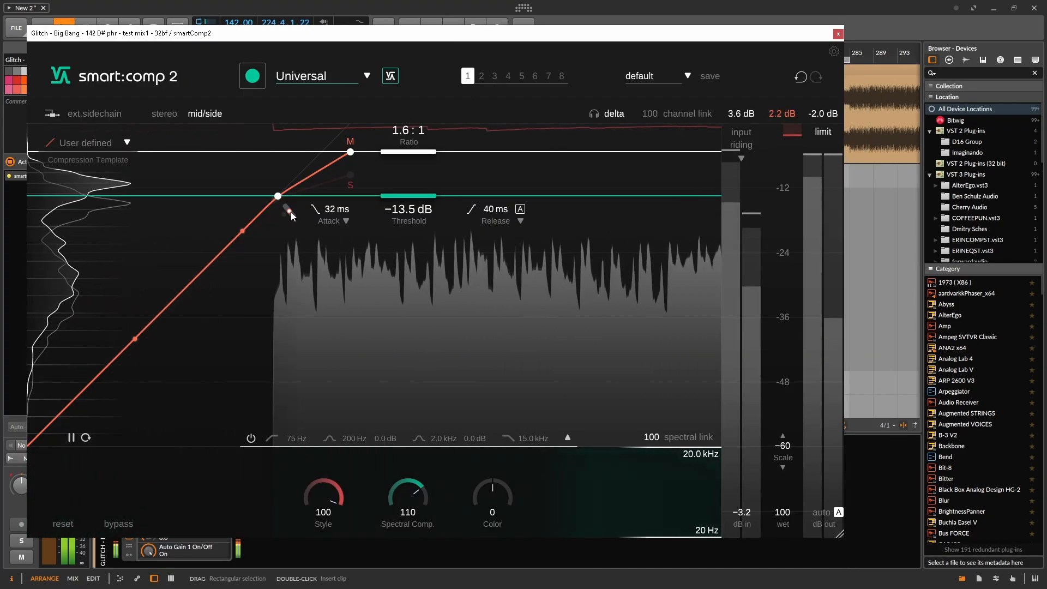
# Review the side channel's curve, set the mid channel's threshold to −12.7 dB and compare the result with the bypassed sound
pyautogui.click(352, 186)
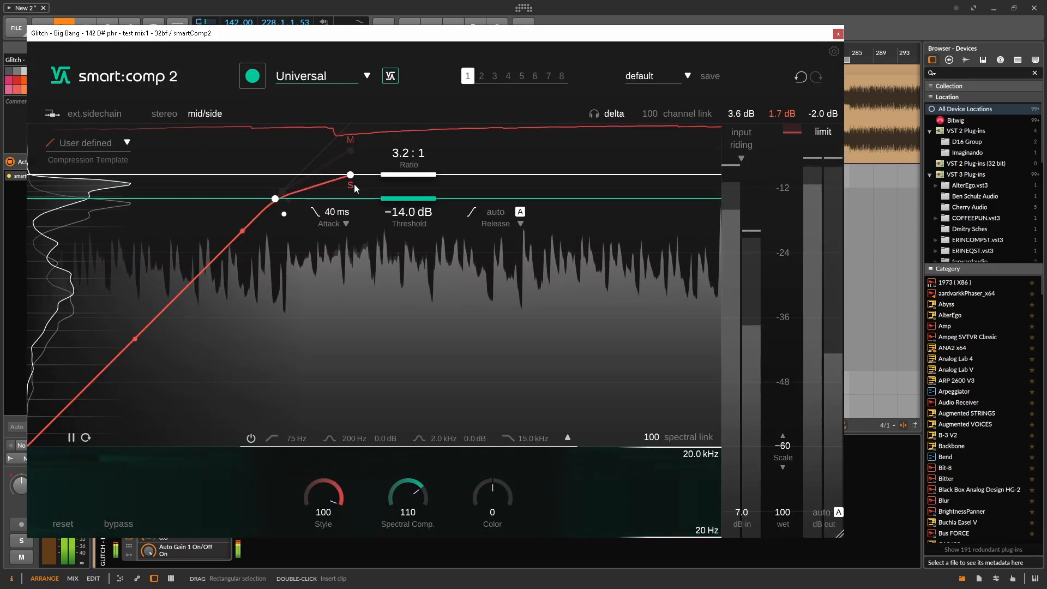
pyautogui.click(350, 141)
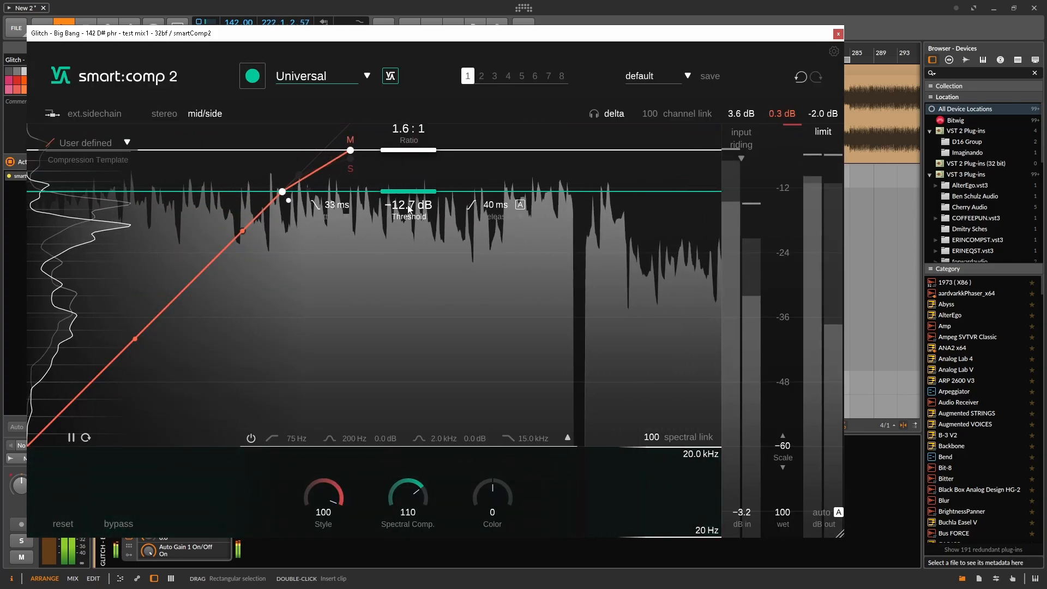
pyautogui.click(120, 523)
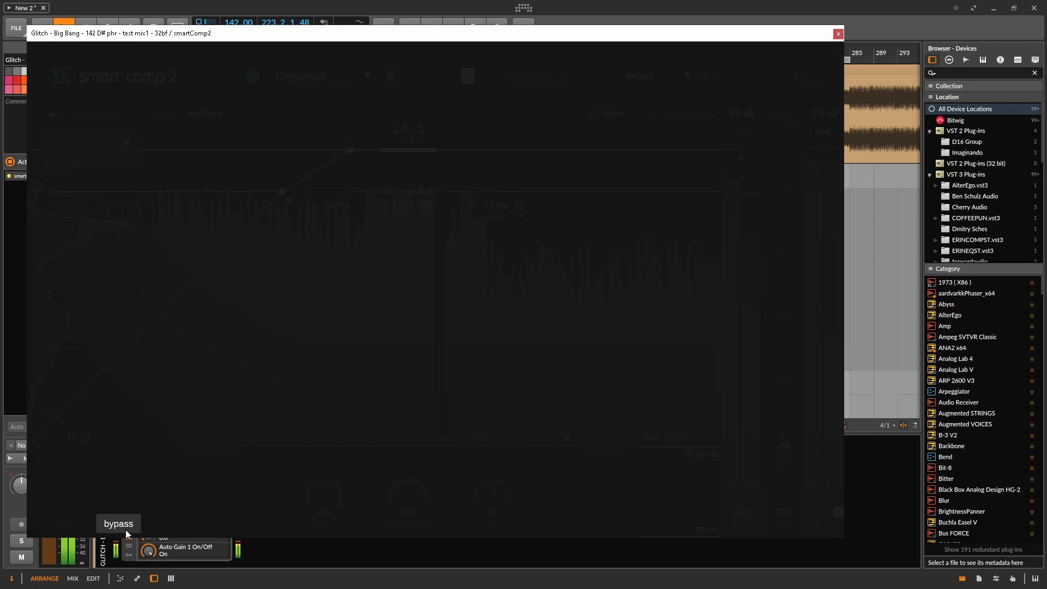
pyautogui.click(120, 524)
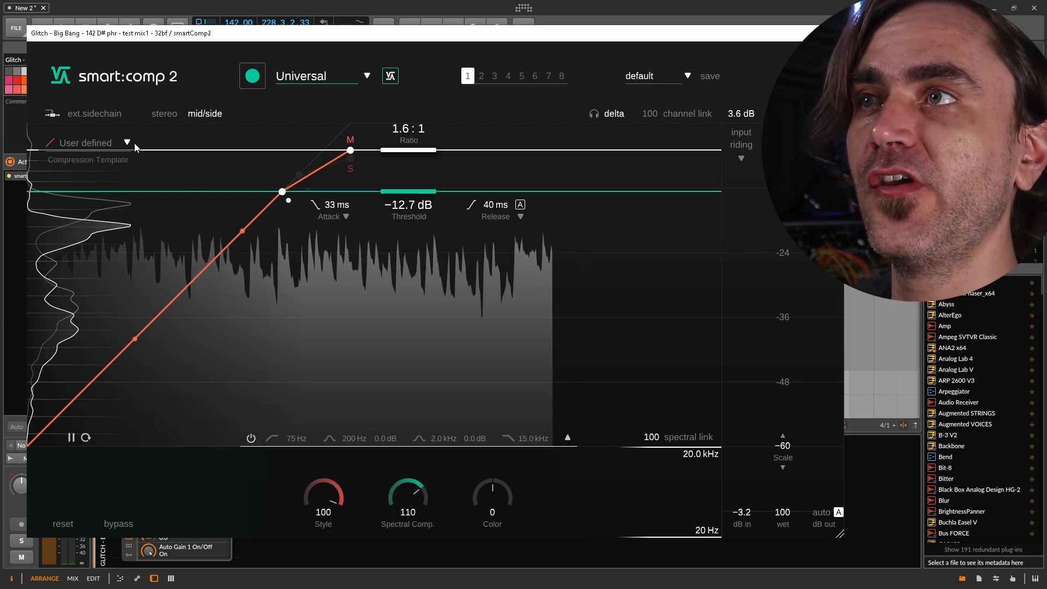
# Expand the sidechain filter and, during playback, set its low-cut frequency to 33 Hz and its high-cut frequency to 141 Hz
pyautogui.click(97, 115)
pyautogui.click(98, 116)
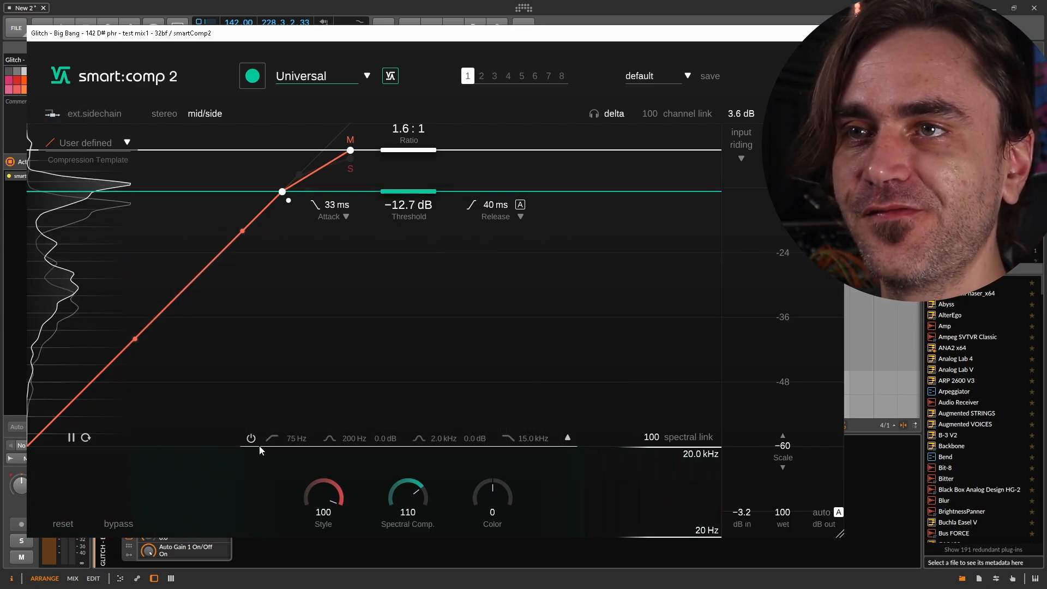
pyautogui.click(567, 438)
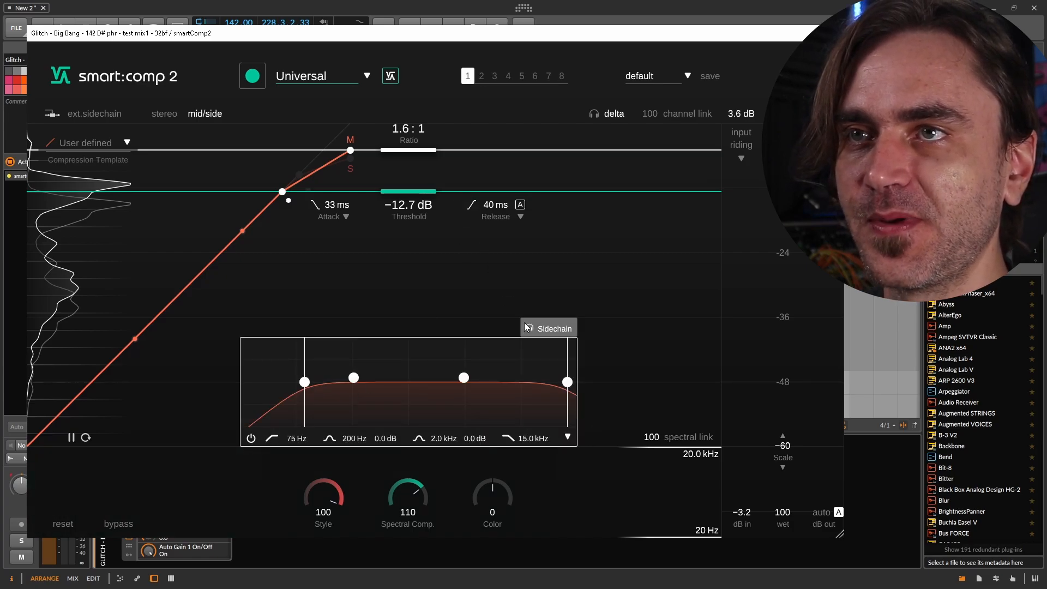
pyautogui.press('space')
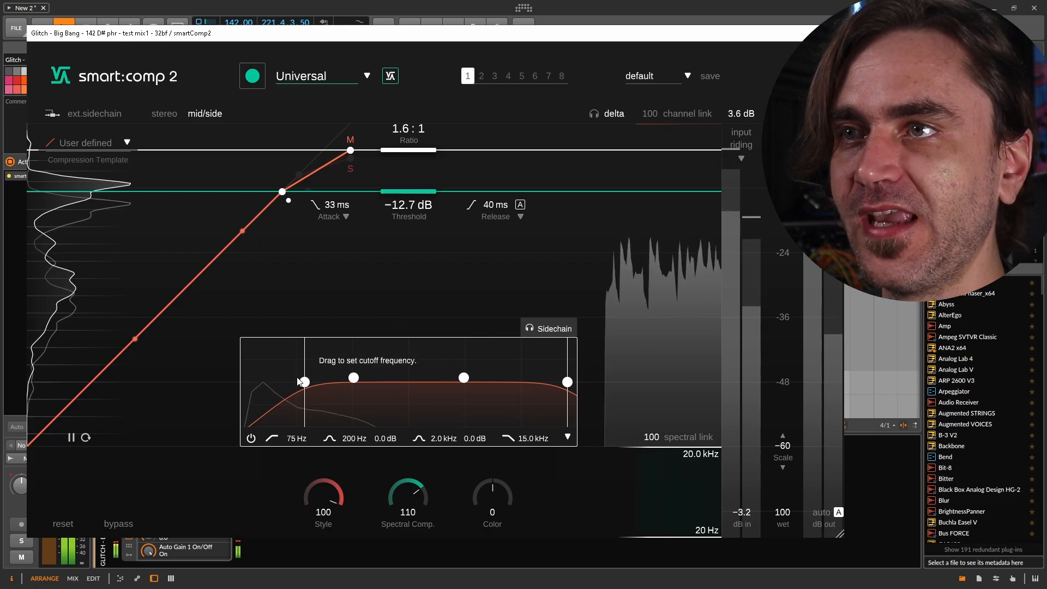
pyautogui.moveTo(309, 383); pyautogui.dragTo(276, 381)
pyautogui.moveTo(568, 382); pyautogui.dragTo(264, 382)
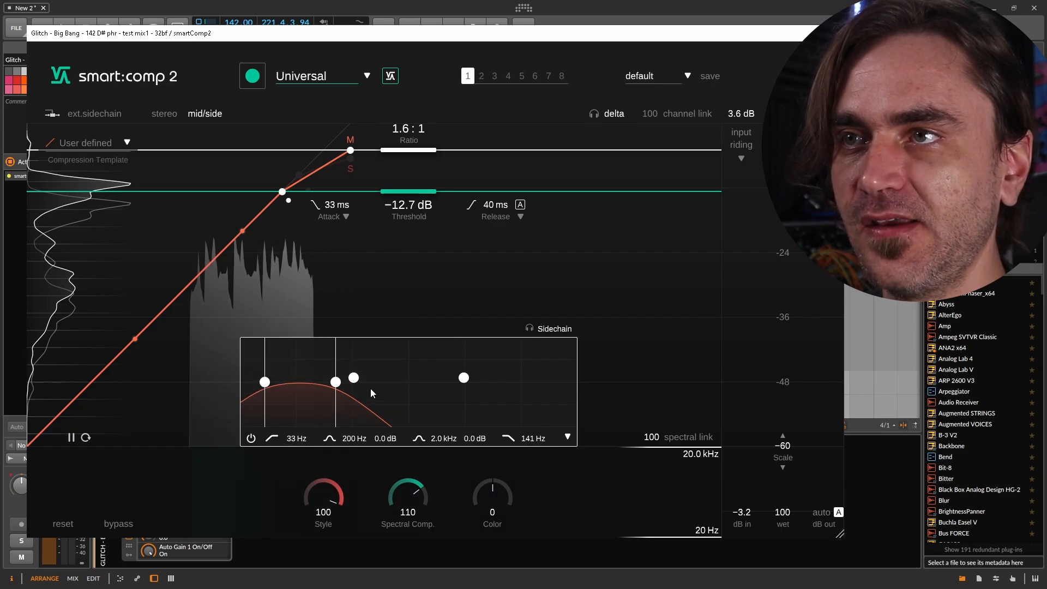
# Boost the sidechain filter's lower bell band by 15.2 dB at 30 Hz and narrow the cutoffs to 26 Hz and 38 Hz
pyautogui.moveTo(353, 378); pyautogui.dragTo(274, 356)
pyautogui.moveTo(335, 382); pyautogui.dragTo(276, 376)
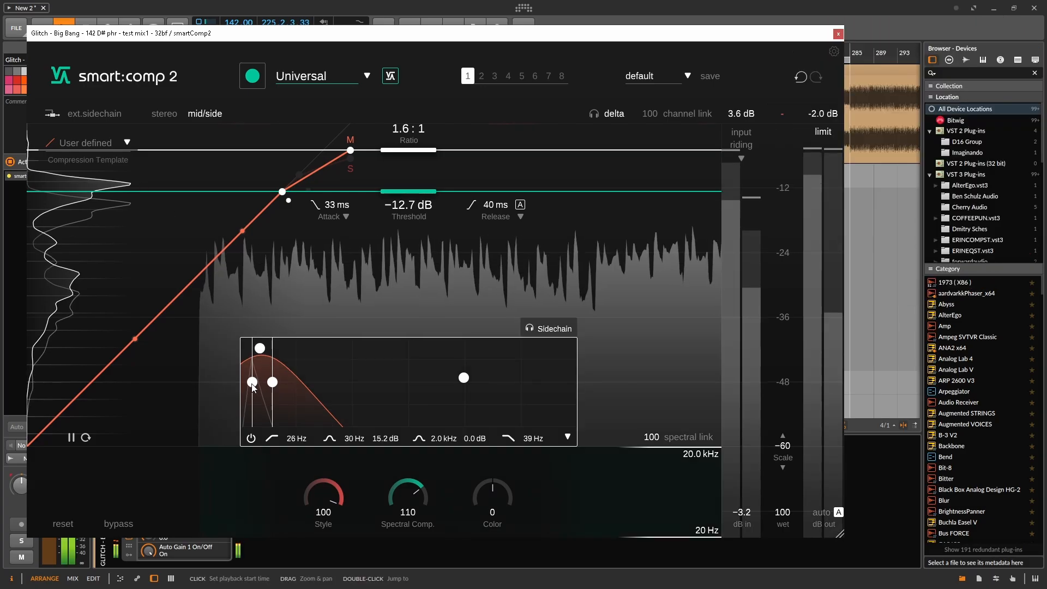
pyautogui.moveTo(274, 386)
pyautogui.mouseDown()
pyautogui.moveTo(257, 388)
pyautogui.moveTo(280, 383)
pyautogui.mouseUp()
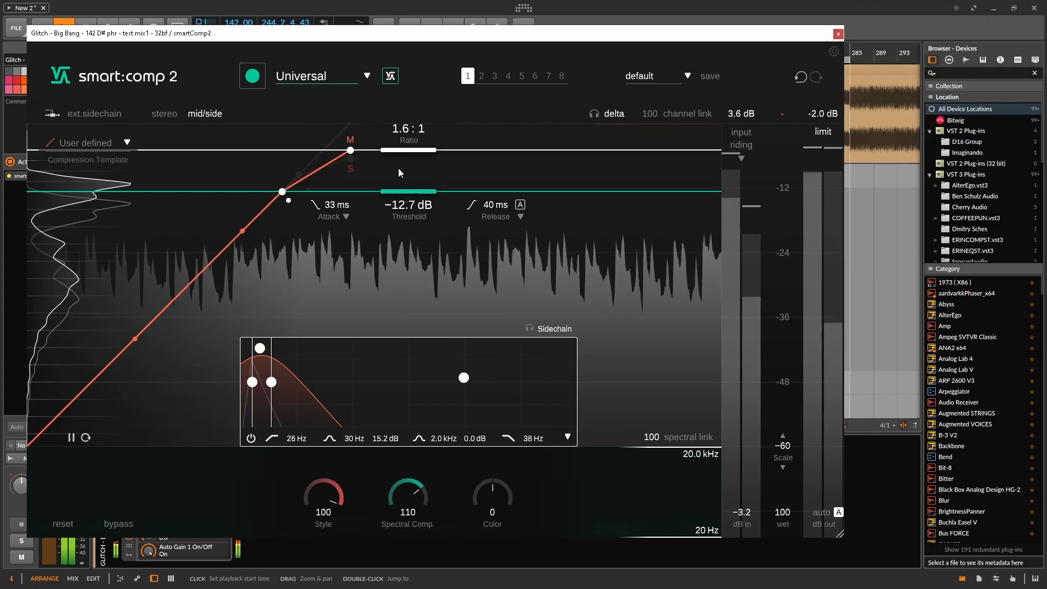
# Neutralize the mid channel with a 1.0:1 ratio and 0.0 dB threshold, and select the side channel's curve
pyautogui.moveTo(409, 136); pyautogui.dragTo(416, 111)
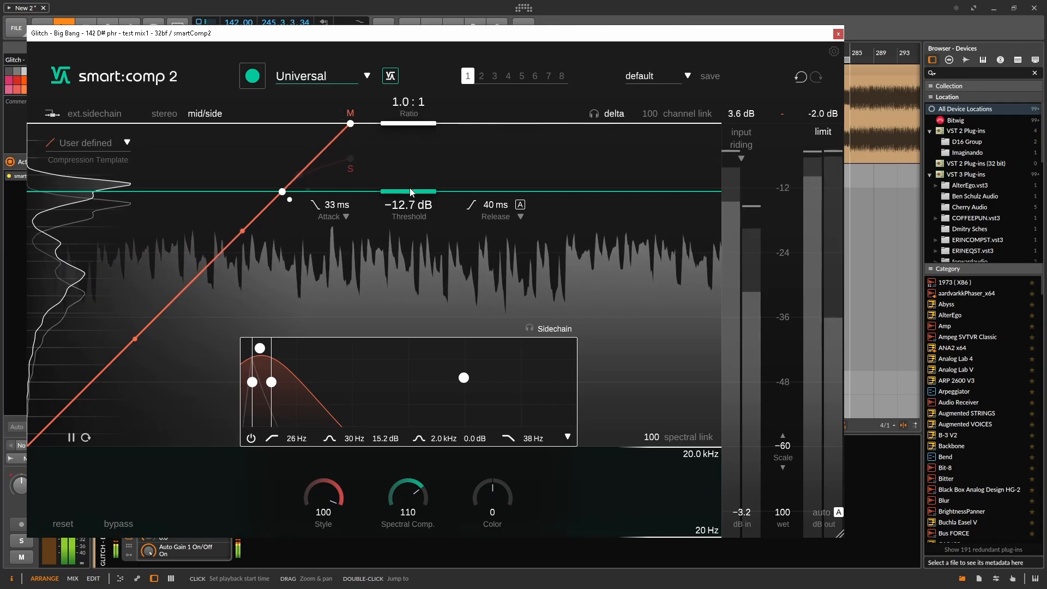
pyautogui.moveTo(415, 192); pyautogui.dragTo(440, 132)
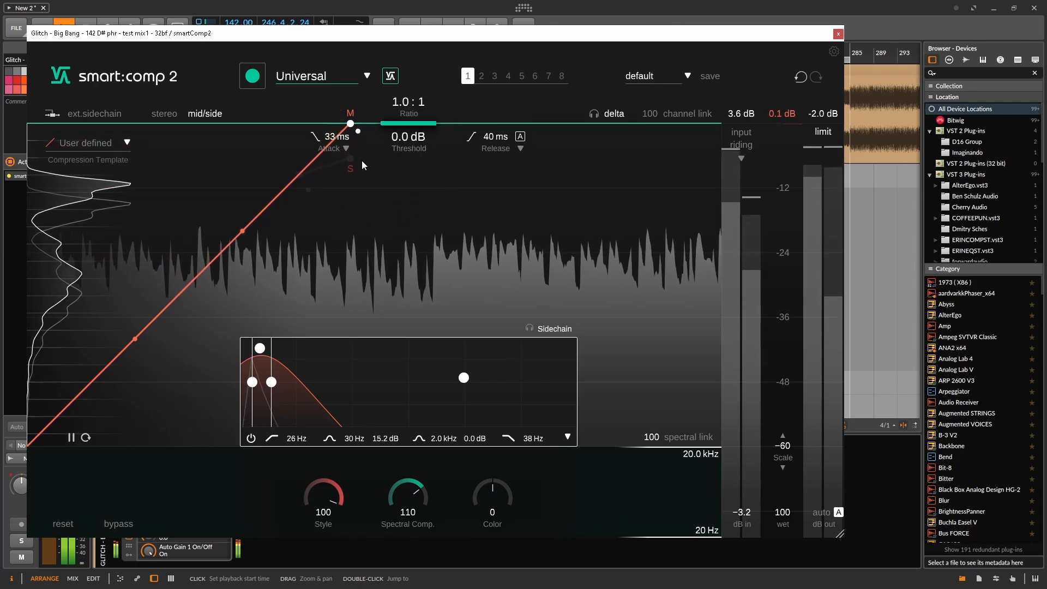
pyautogui.click(351, 169)
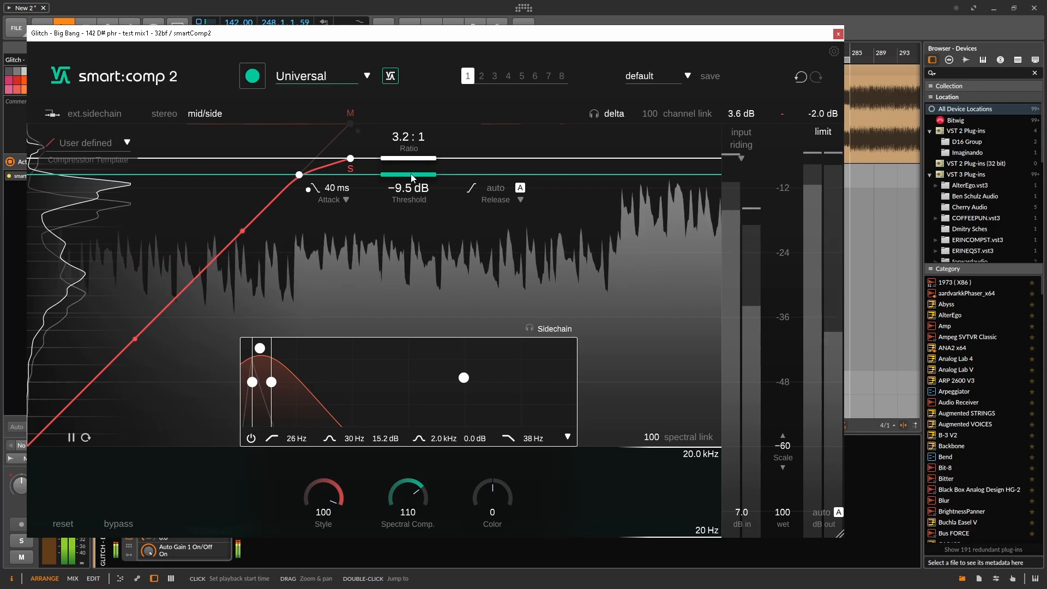
# Lower the side channel's threshold to −18.9 dB, audition the delta signal and set the ratio to 2.3:1
pyautogui.moveTo(409, 184); pyautogui.dragTo(401, 276)
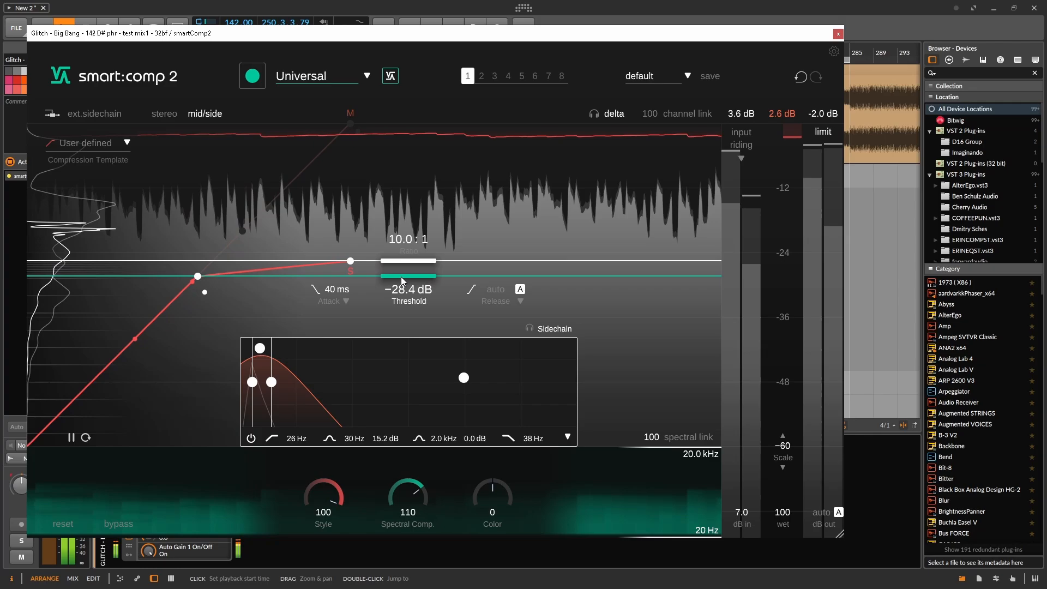
pyautogui.click(614, 115)
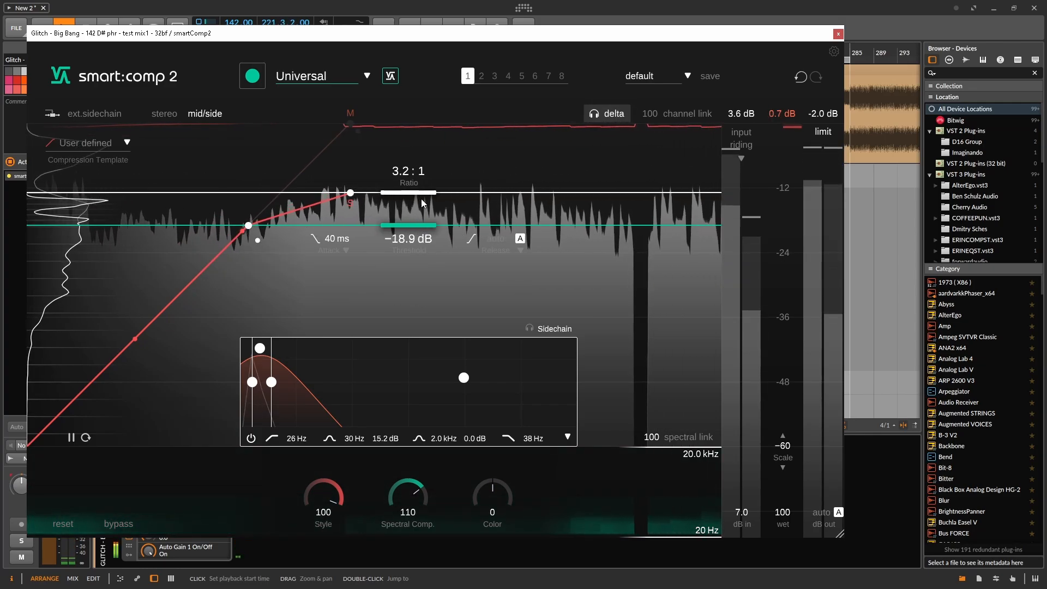
pyautogui.moveTo(421, 194)
pyautogui.mouseDown()
pyautogui.moveTo(433, 159)
pyautogui.moveTo(431, 182)
pyautogui.mouseUp()
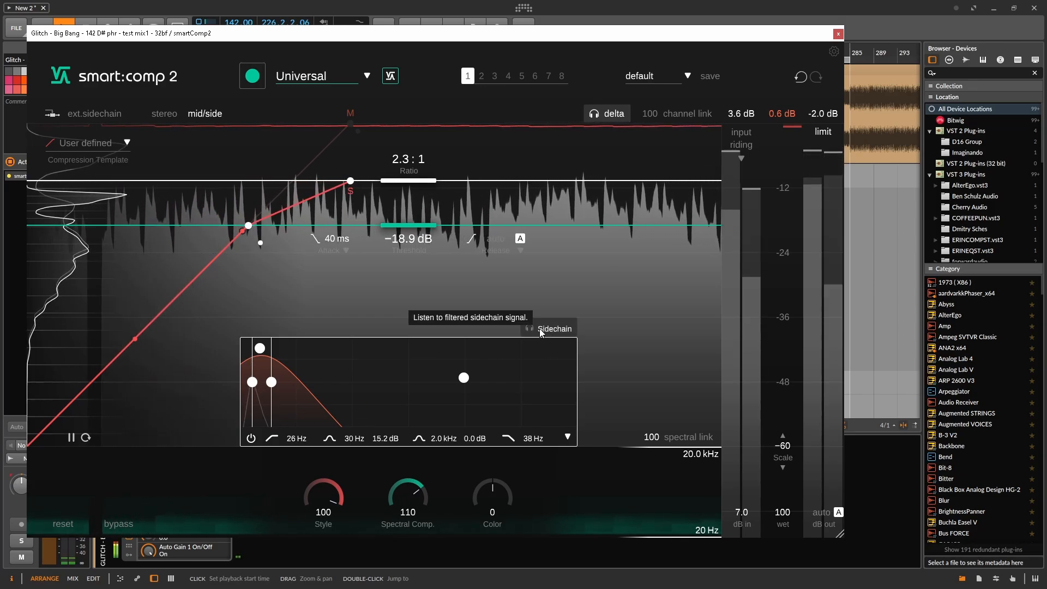
# Raise the spectral compression amount to 148 and set the sidechain filter's high-cut frequency to 112 Hz
pyautogui.moveTo(271, 382); pyautogui.dragTo(306, 383)
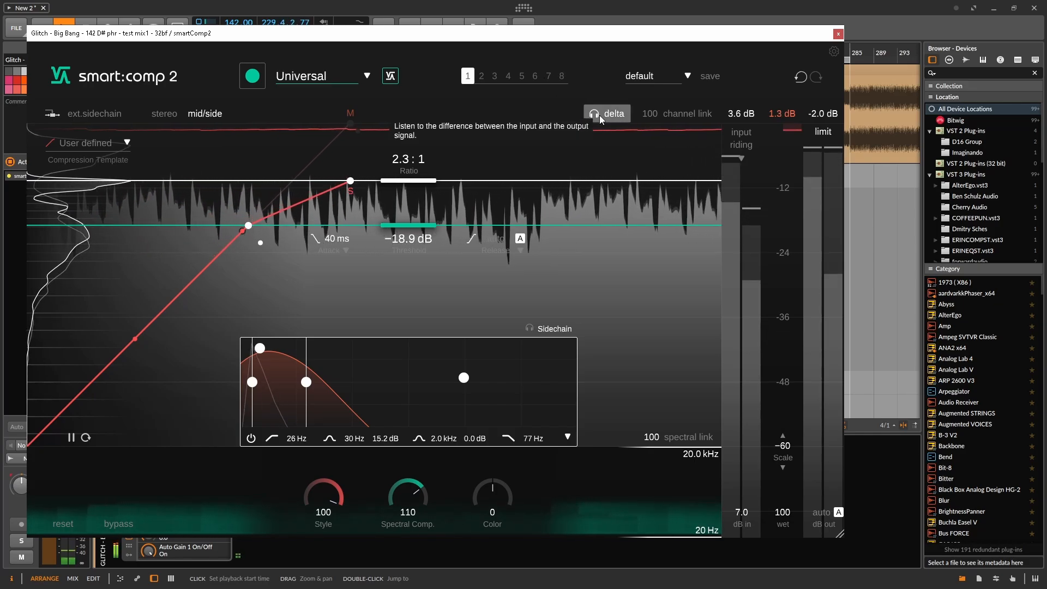
pyautogui.moveTo(415, 499); pyautogui.dragTo(421, 463)
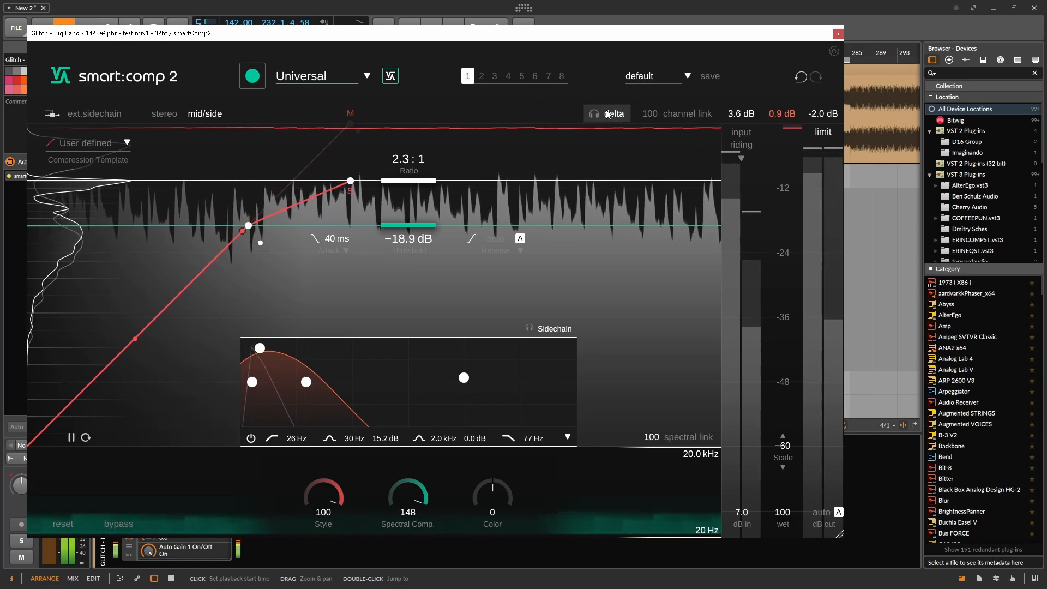
pyautogui.moveTo(306, 382); pyautogui.dragTo(324, 383)
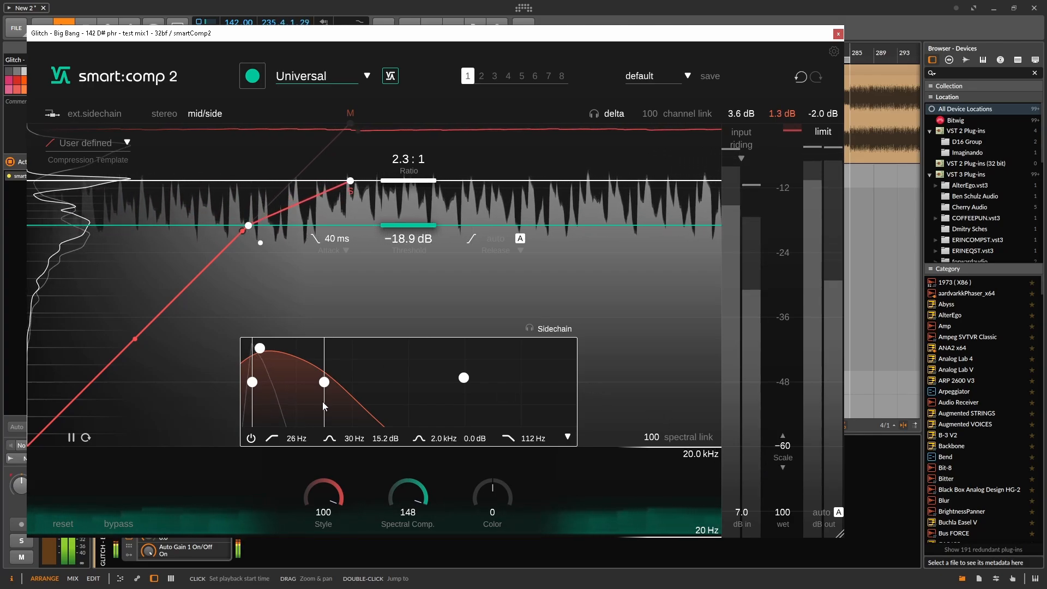
# Compare the side-channel compression with the bypassed mix several times during playback
pyautogui.click(121, 521)
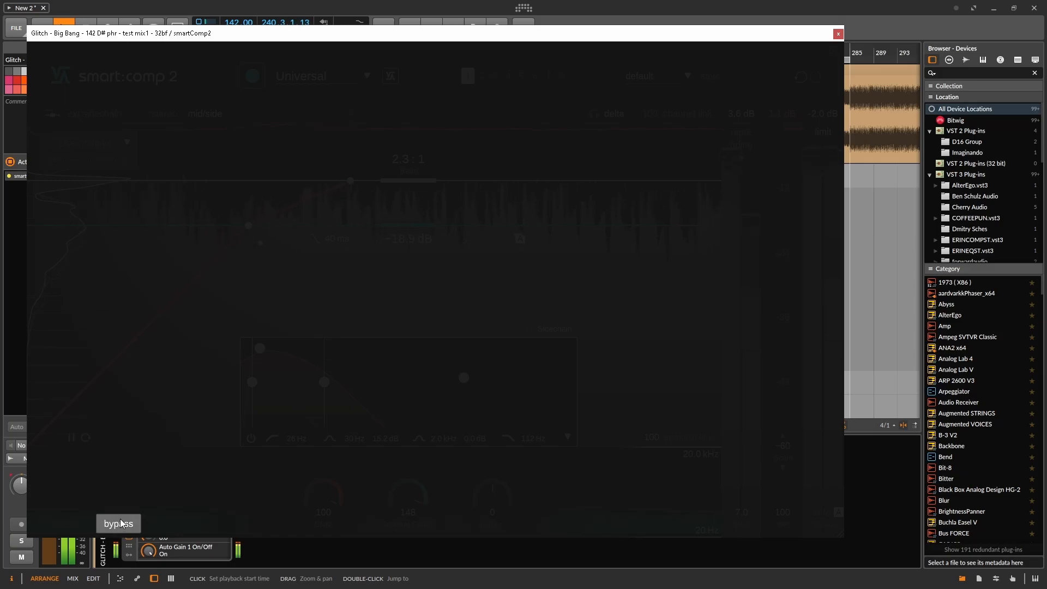
pyautogui.click(121, 523)
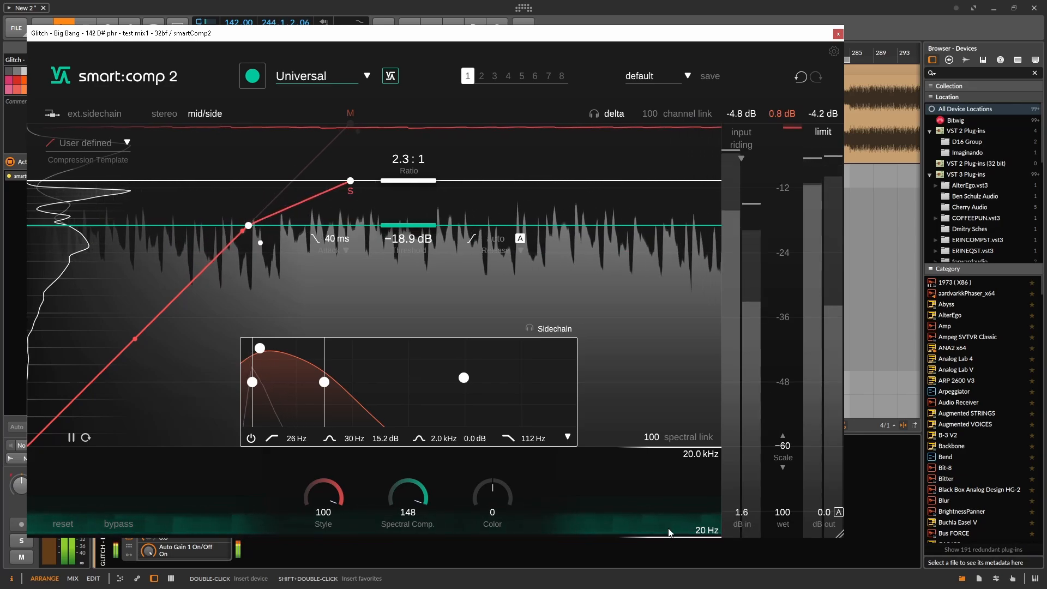
pyautogui.click(120, 527)
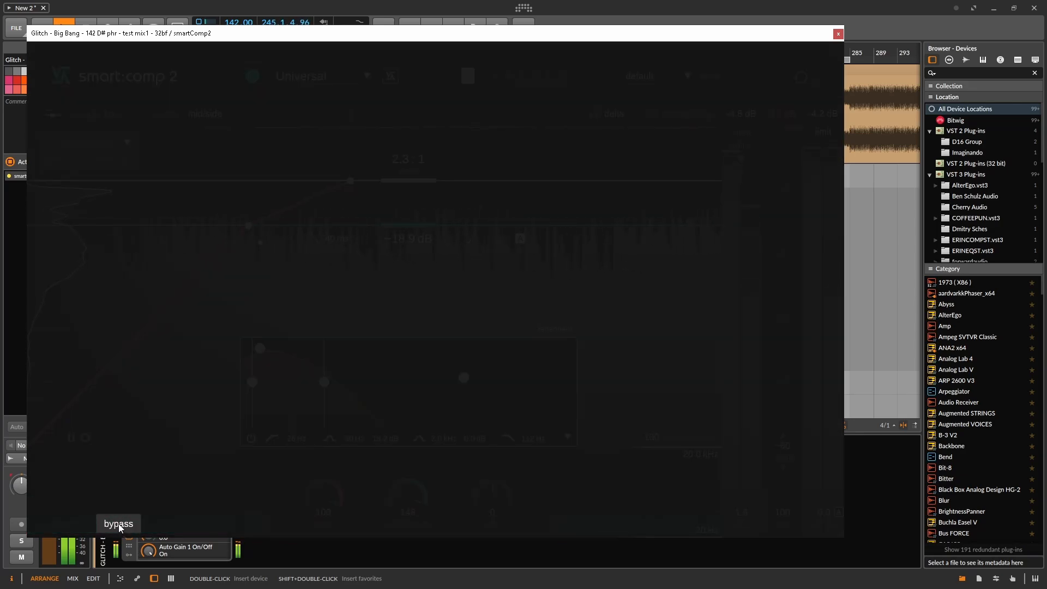
pyautogui.click(123, 523)
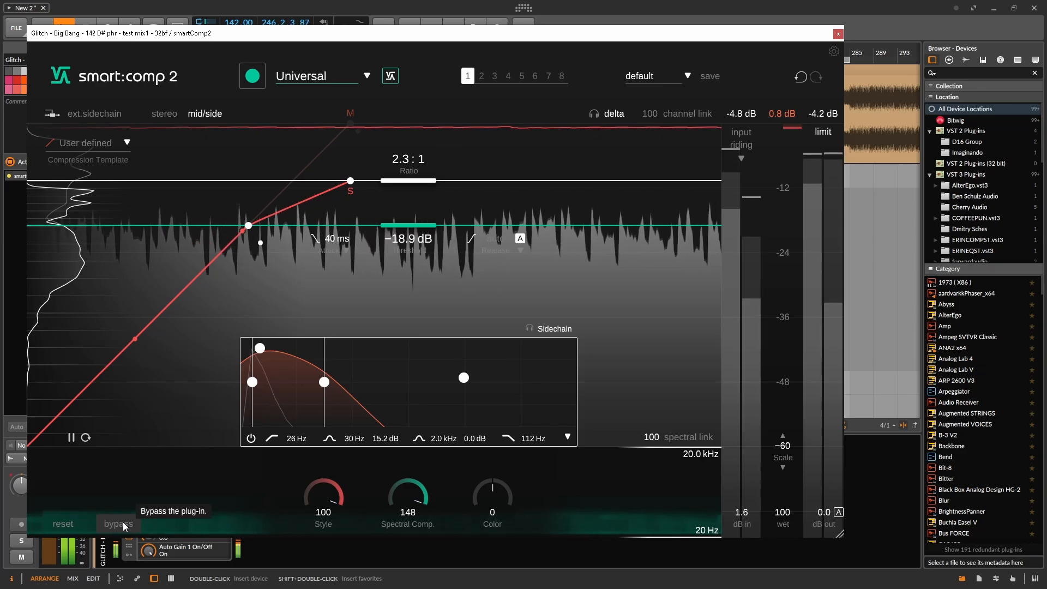
pyautogui.click(123, 524)
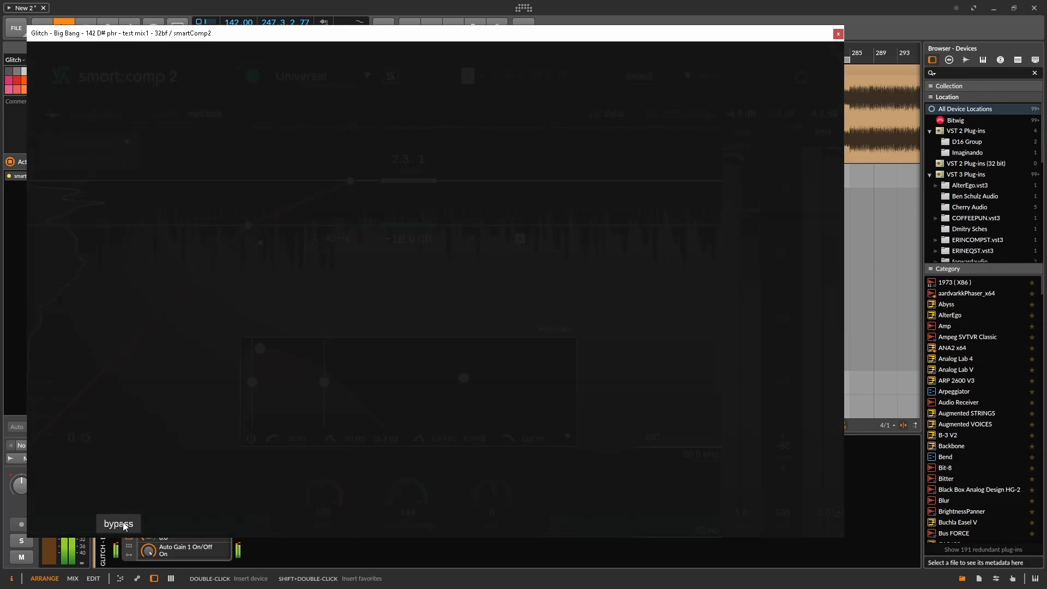
pyautogui.click(123, 525)
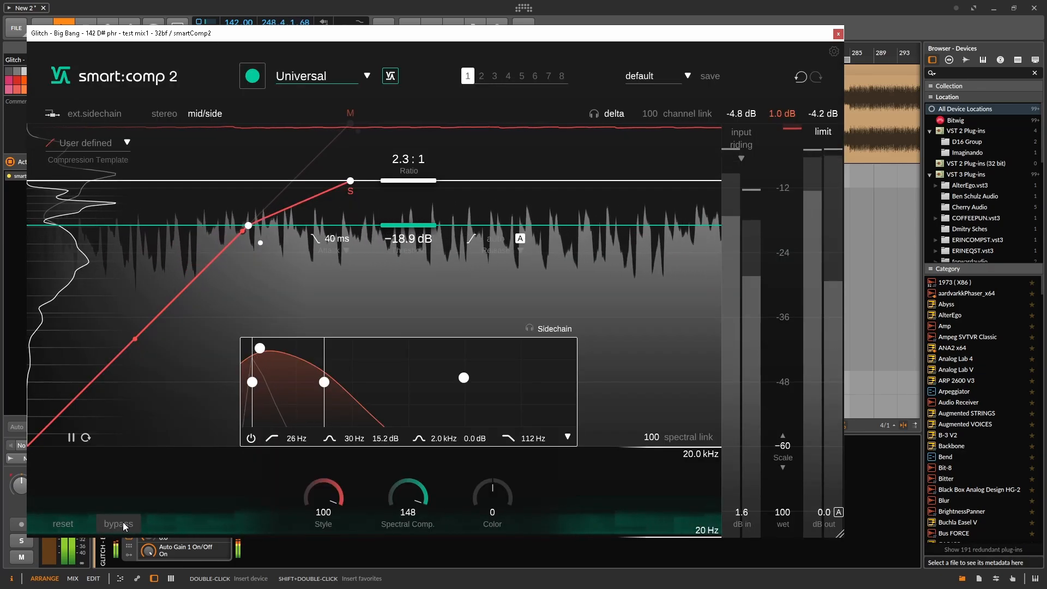
pyautogui.click(123, 524)
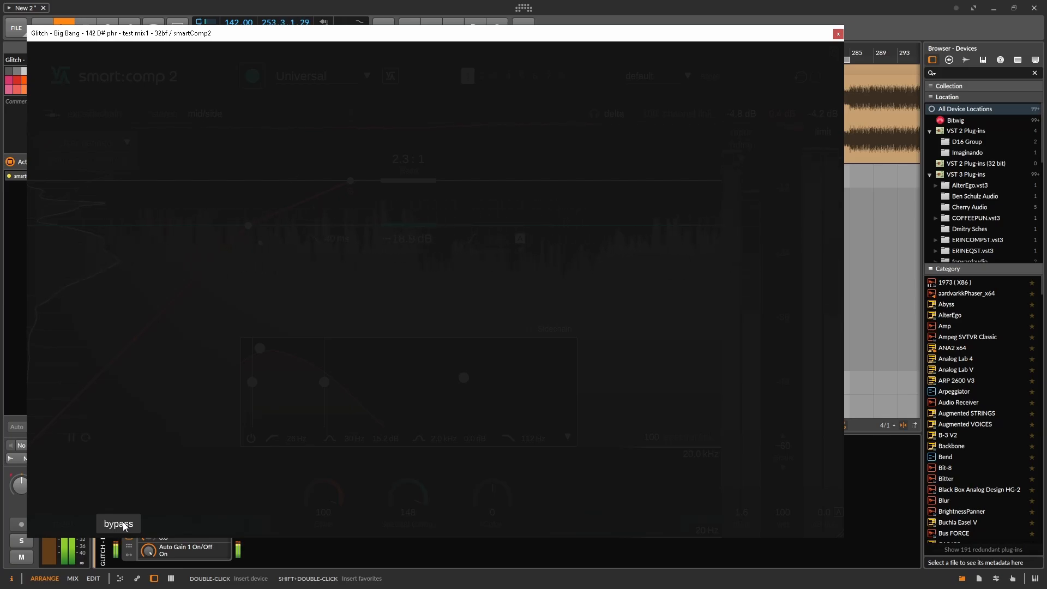
pyautogui.click(124, 524)
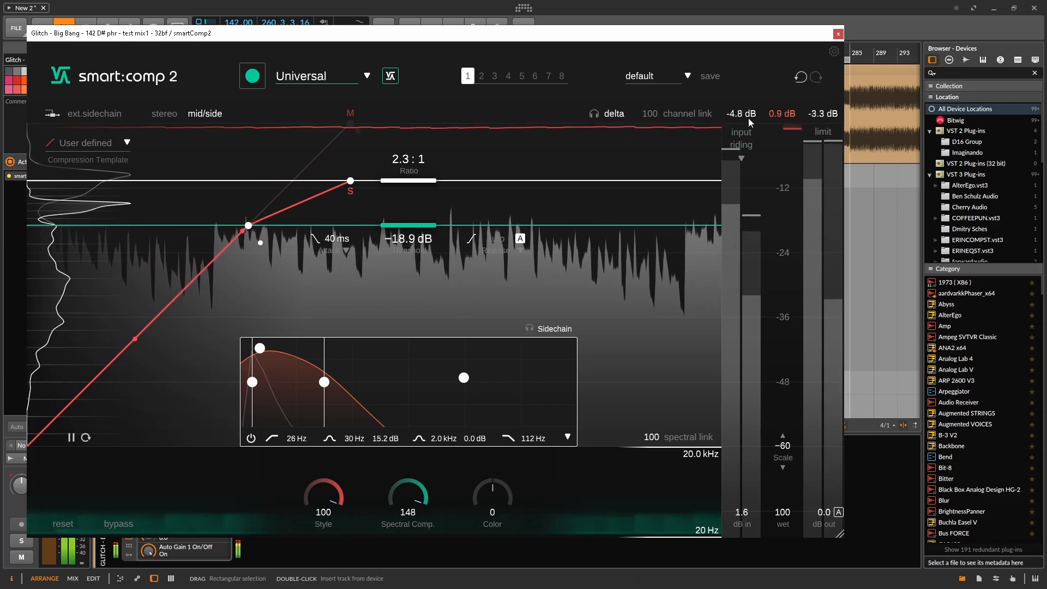
# Turn on automatic output gain, relearn state 1 with the Universal profile and collapse the sidechain filter
pyautogui.click(839, 513)
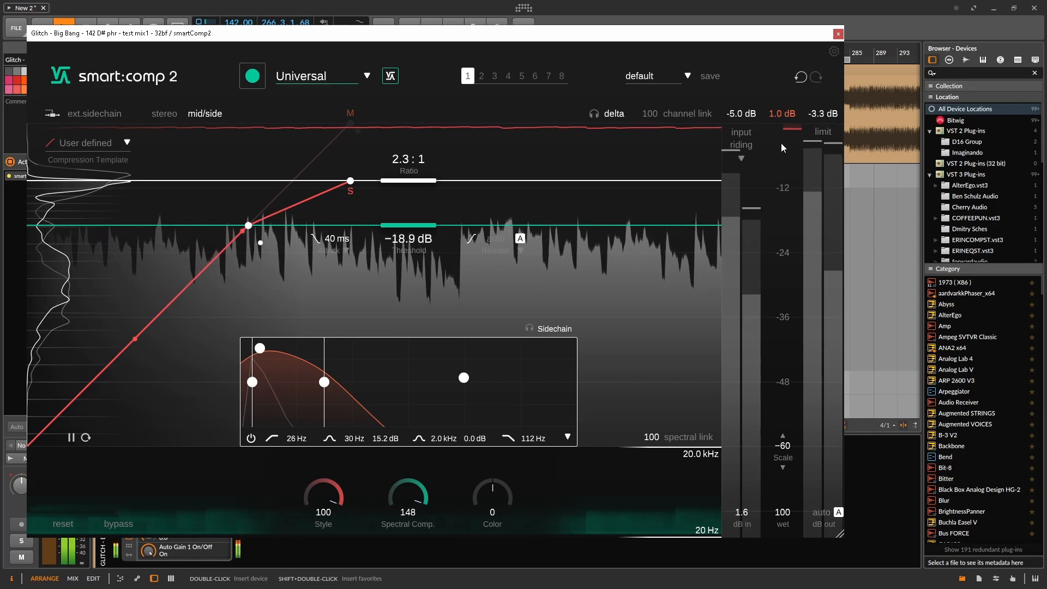
pyautogui.click(390, 77)
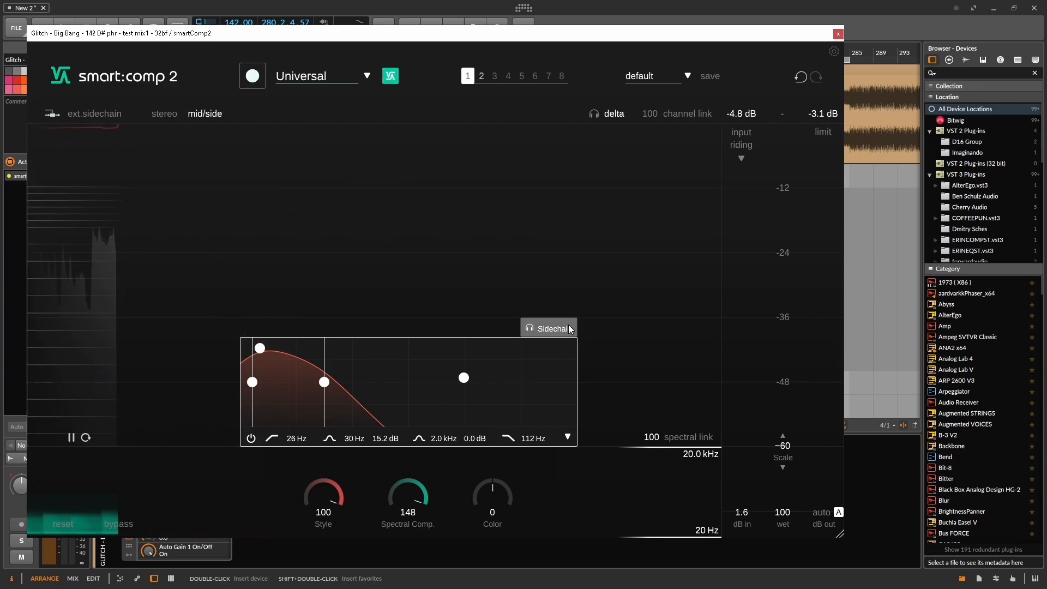
pyautogui.click(568, 437)
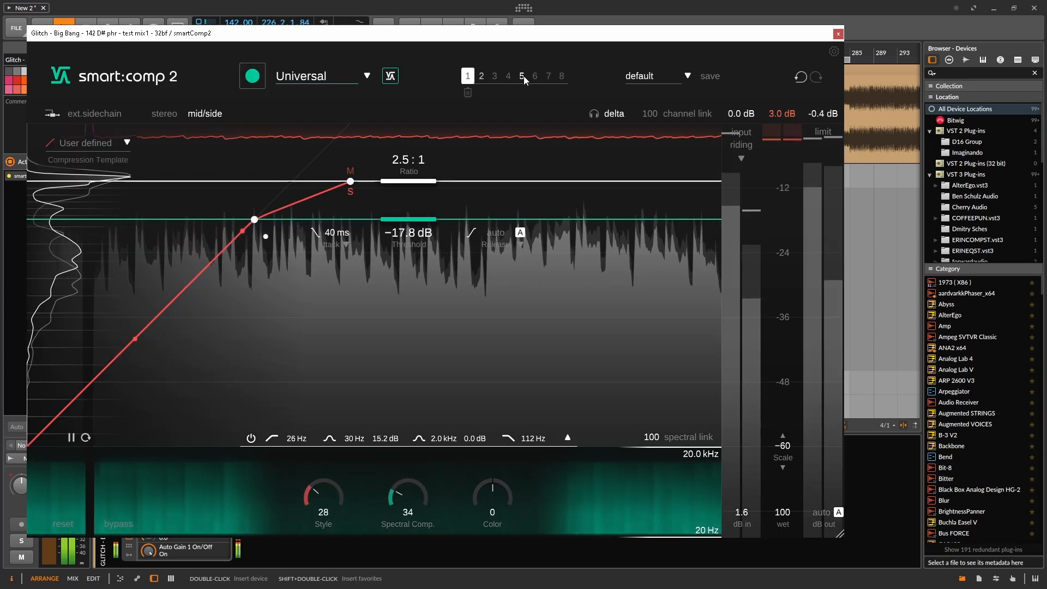
# Switch to state 2, compare it with the bypassed mix and stop playback
pyautogui.click(482, 77)
pyautogui.click(120, 525)
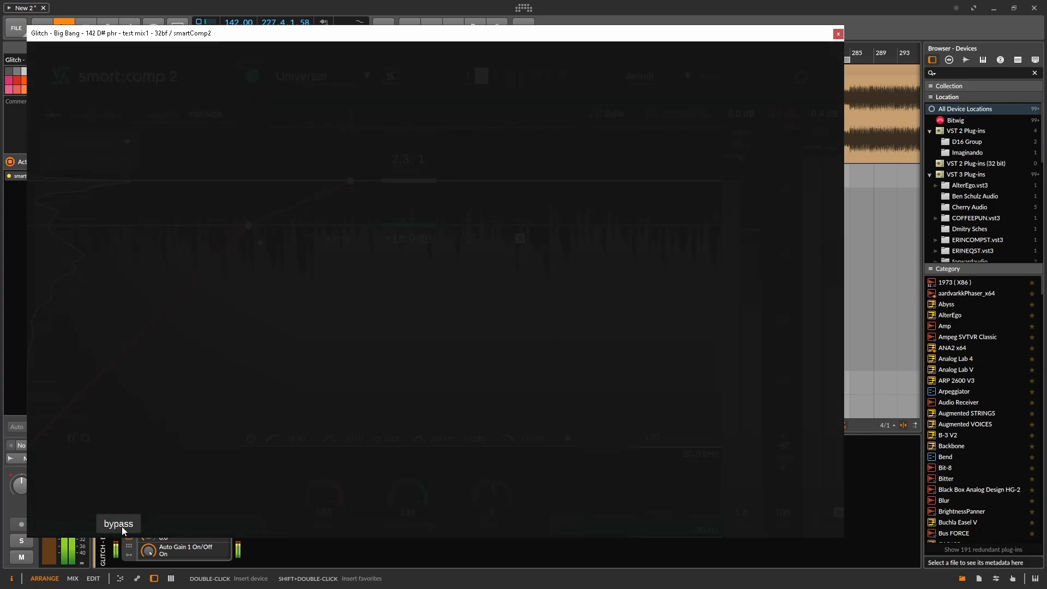
pyautogui.click(124, 526)
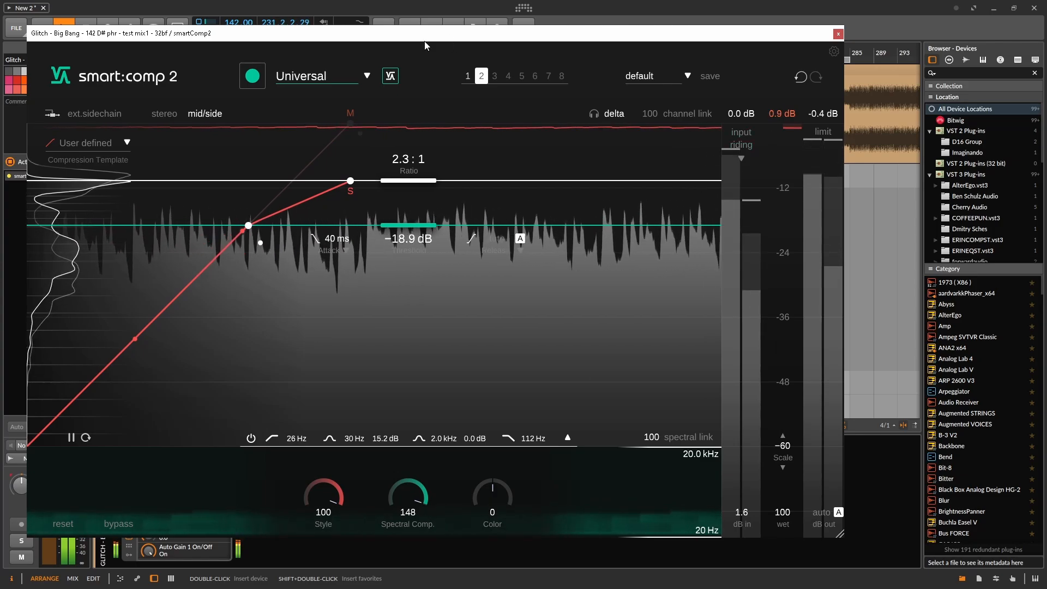
pyautogui.press('space')
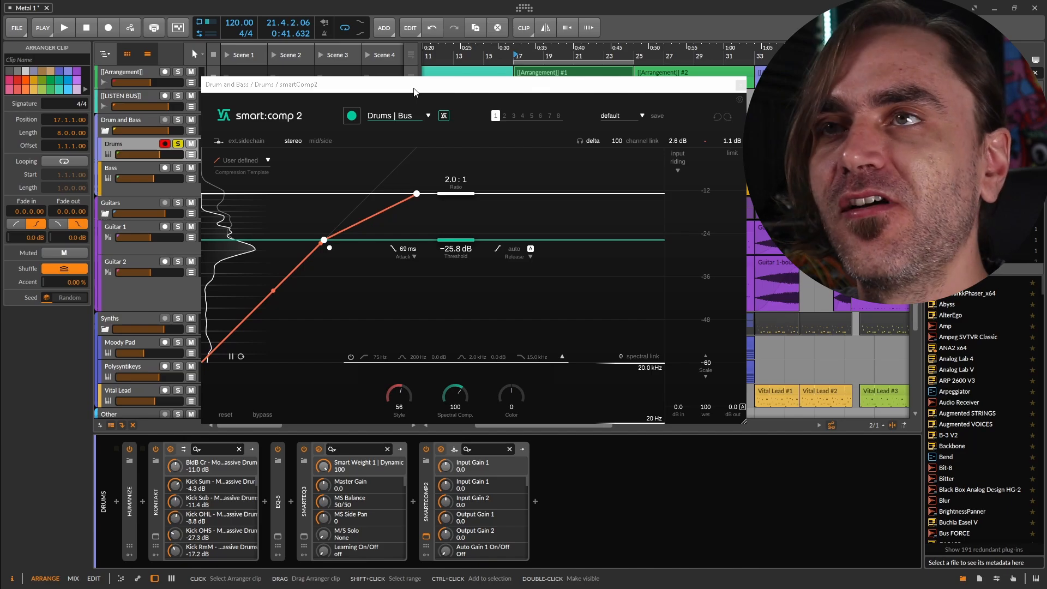
# Look through the drum compressor's profiles, keep Drums | Bus, and compare the drums with and without the compressor during playback
pyautogui.click(406, 116)
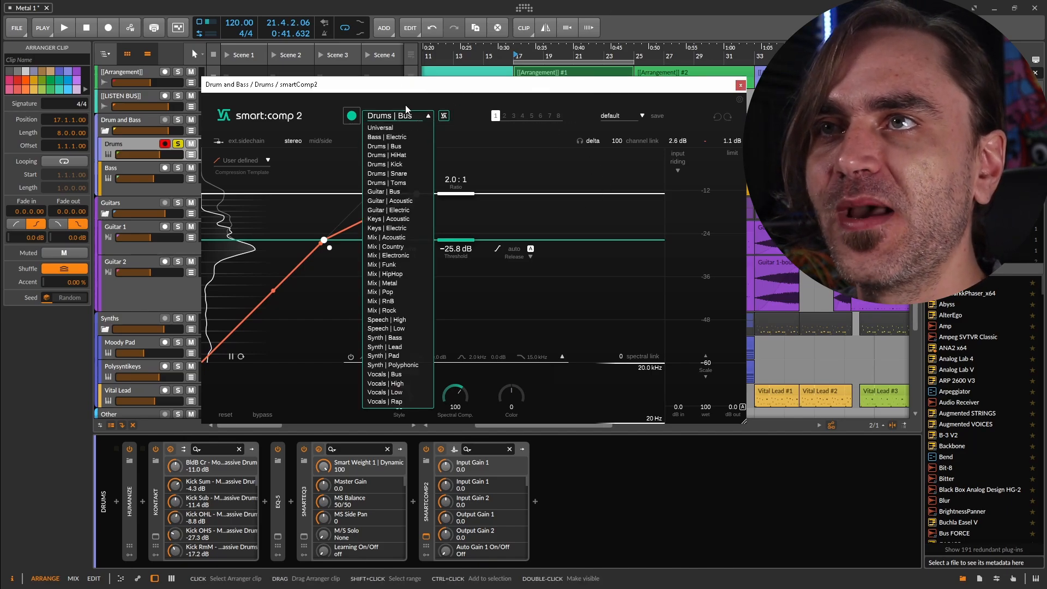
pyautogui.click(405, 112)
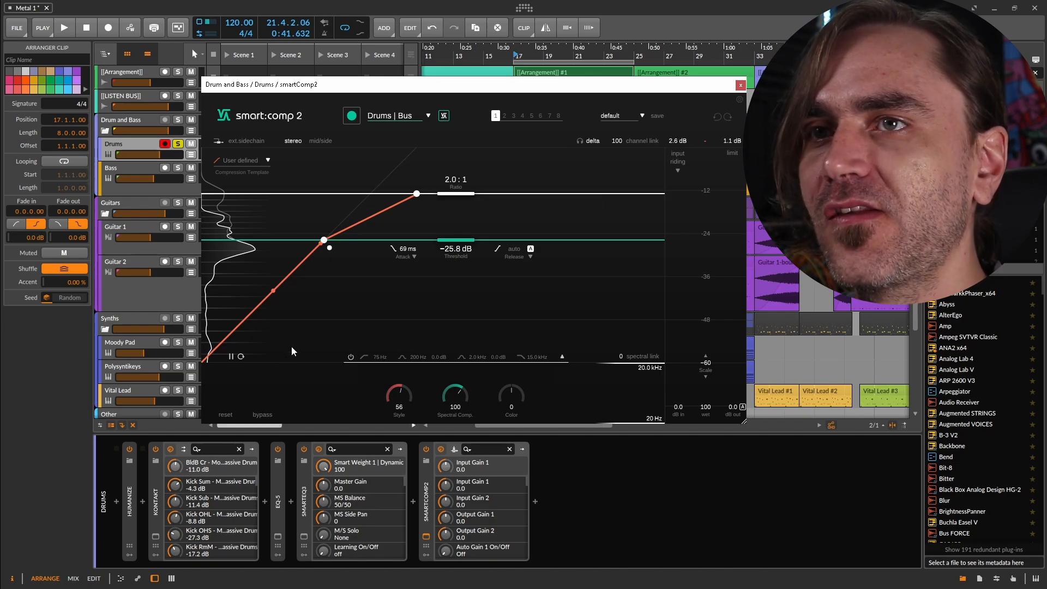
pyautogui.press('space')
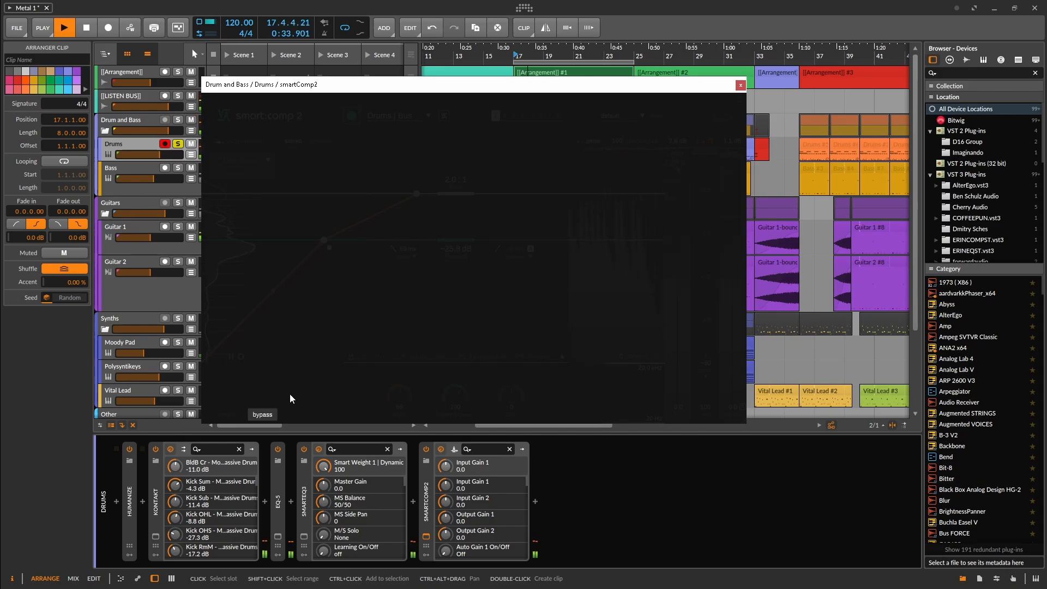
pyautogui.click(263, 414)
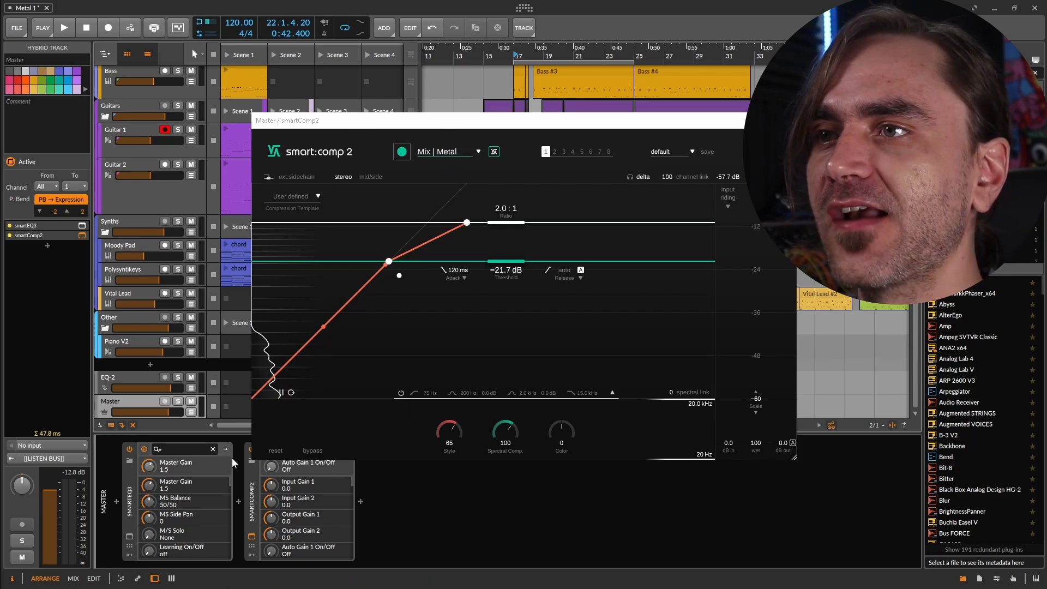
# Look through the master compressor's profiles, keep Mix | Metal, and compare the song with and without compression during playback
pyautogui.click(448, 151)
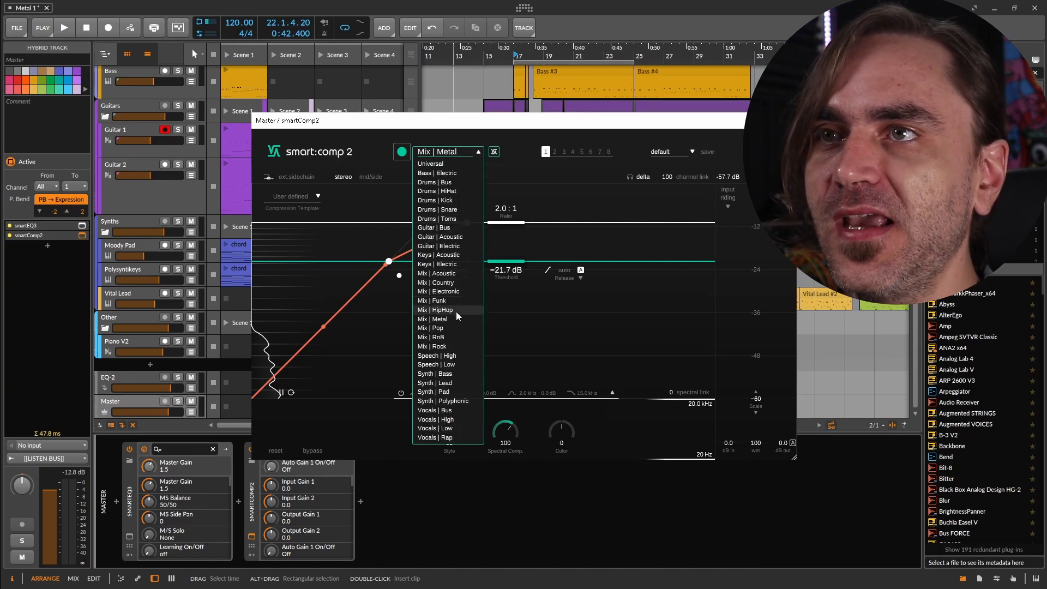
pyautogui.click(445, 133)
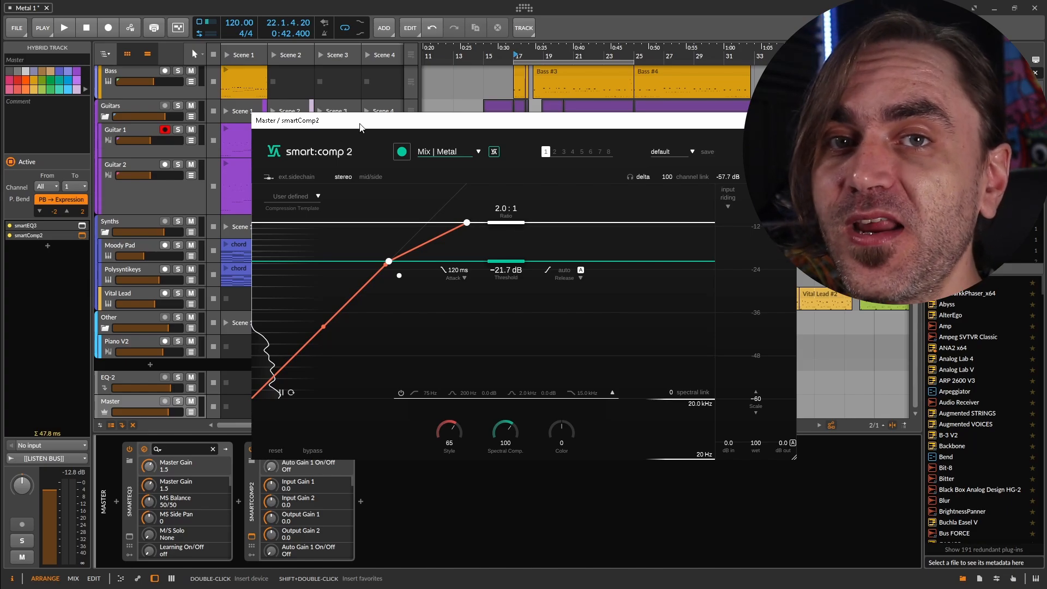
pyautogui.press('space')
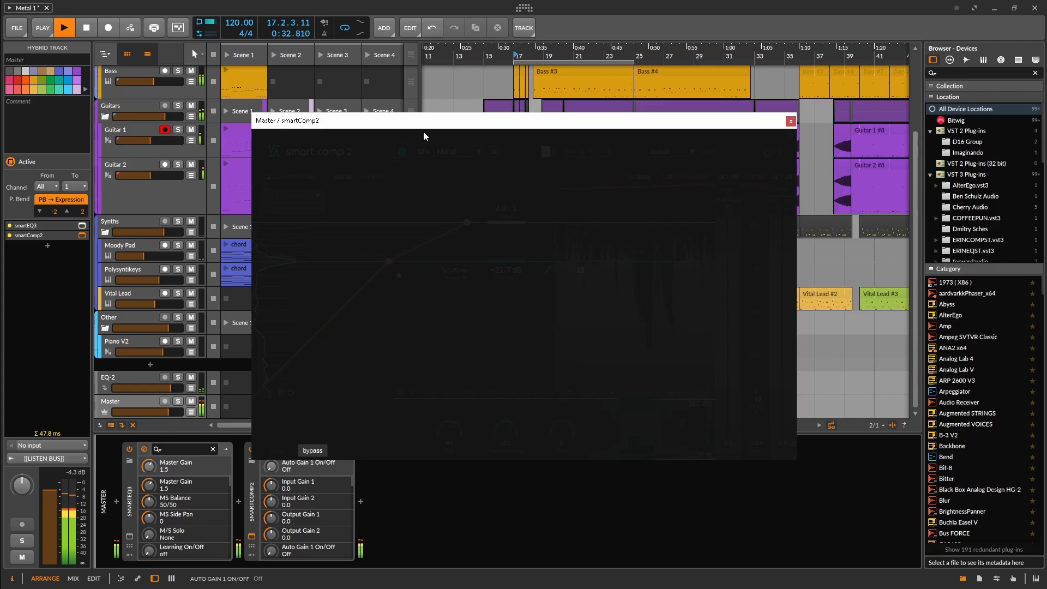
pyautogui.click(319, 451)
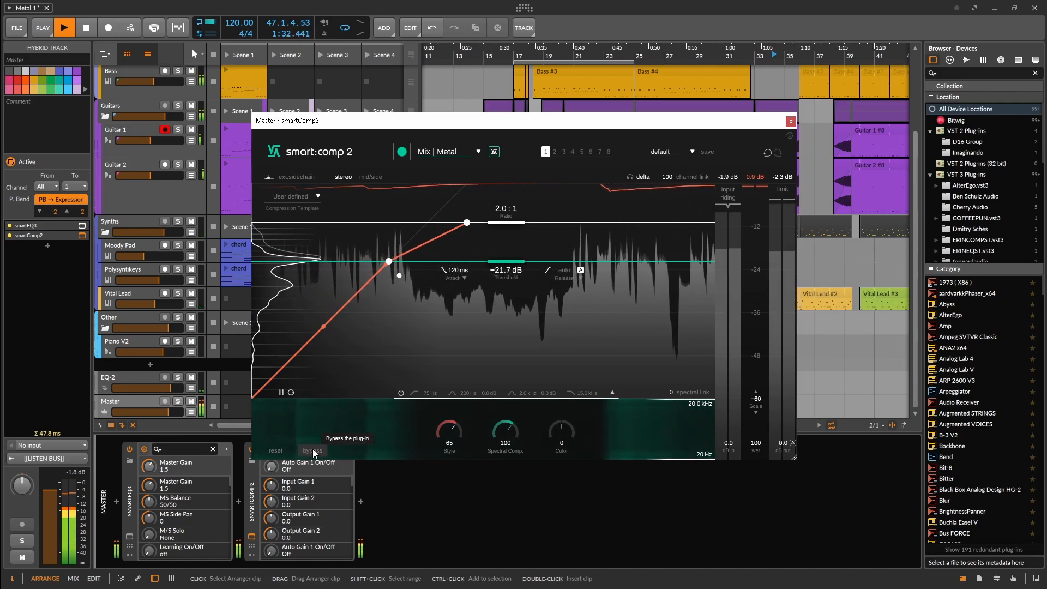
pyautogui.click(313, 450)
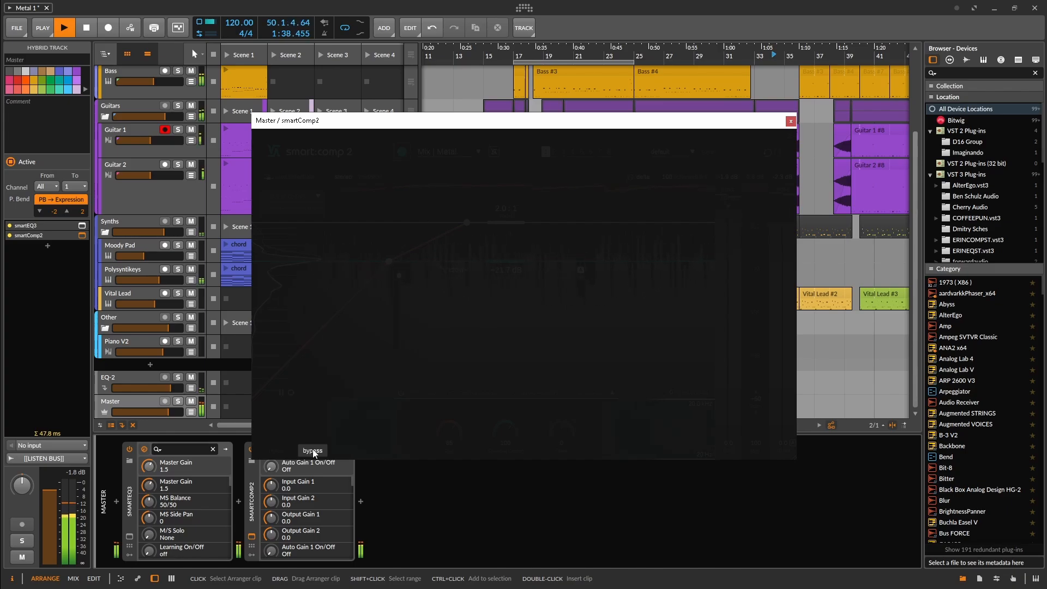
pyautogui.click(313, 451)
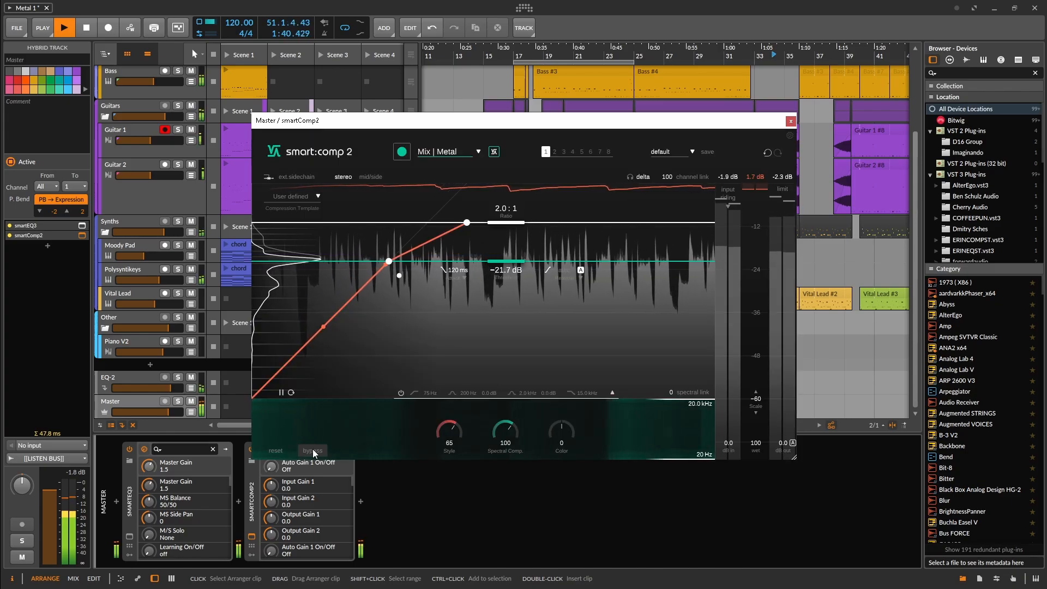
# Close the master compressor's window and collapse the Guitars and Synths track groups to show the whole arrangement
pyautogui.click(792, 121)
pyautogui.scroll(-5, 737, 274)
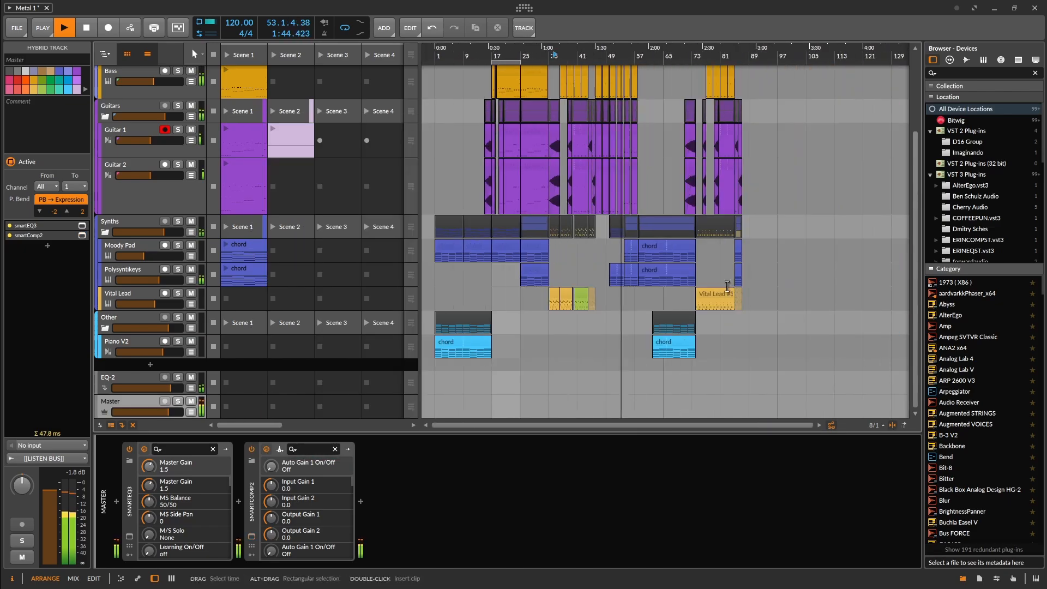
pyautogui.click(105, 117)
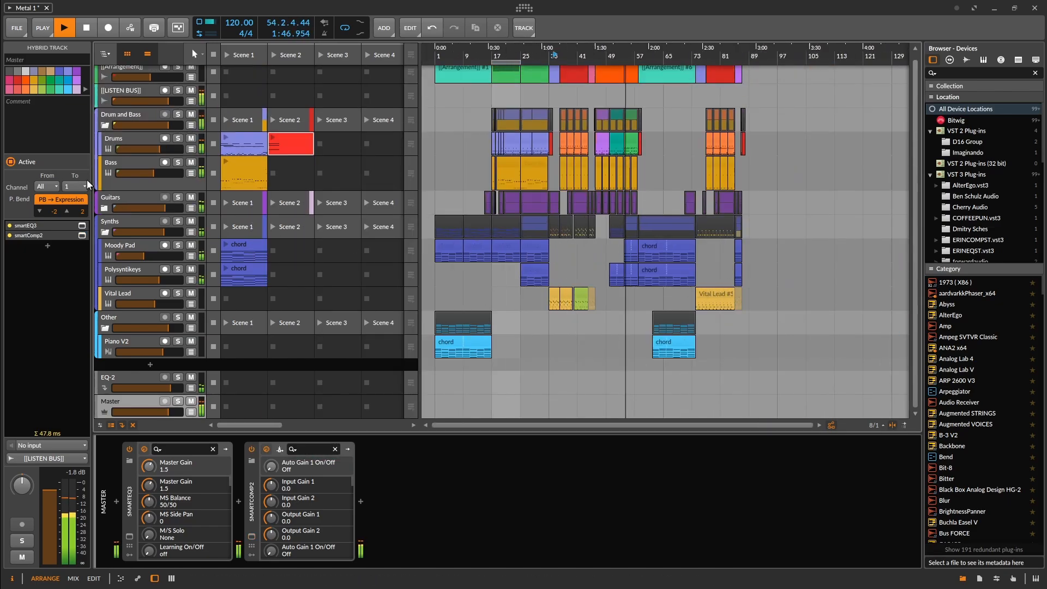
pyautogui.click(104, 232)
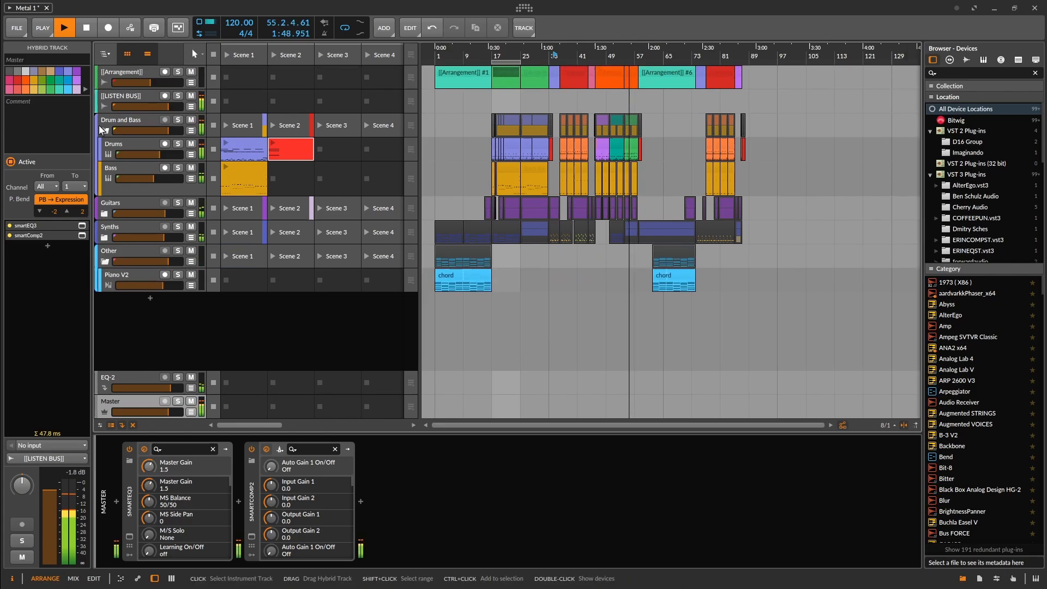
# Stop playback and reopen the smart:comp 2 window on the Master track
pyautogui.click(461, 532)
pyautogui.press('space')
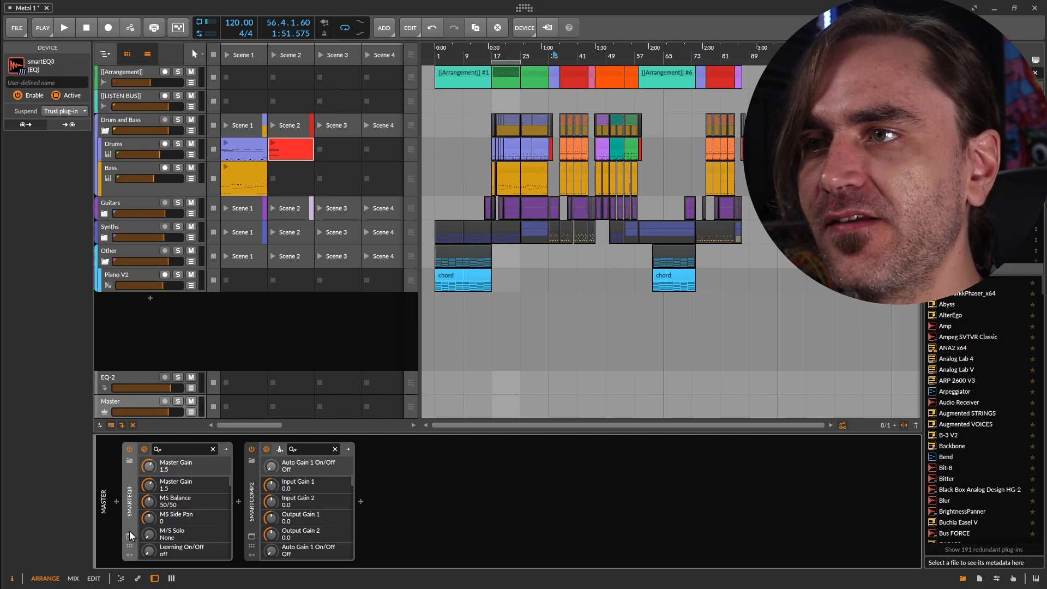
pyautogui.click(252, 536)
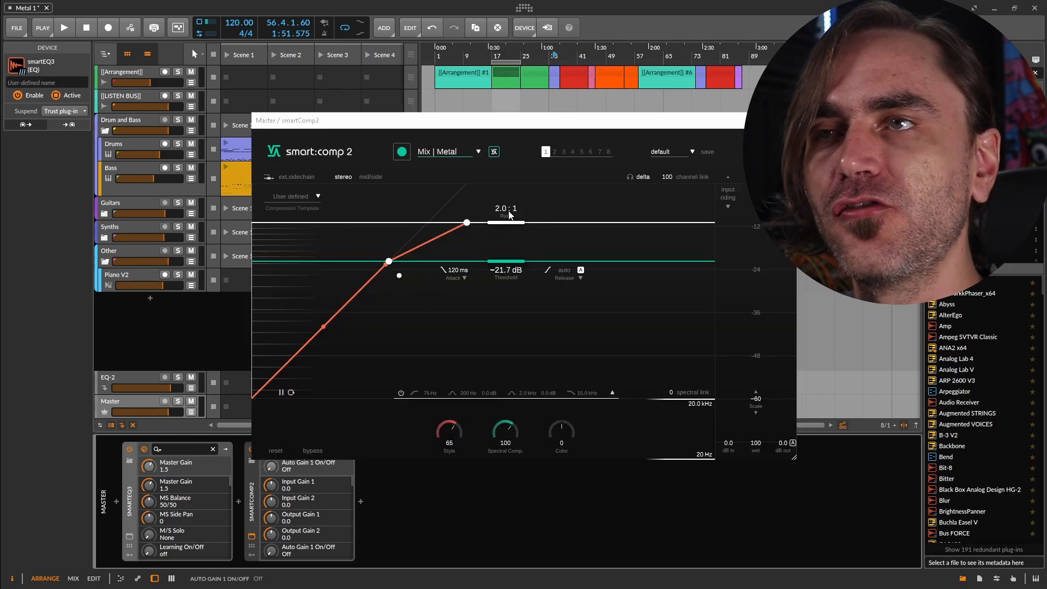